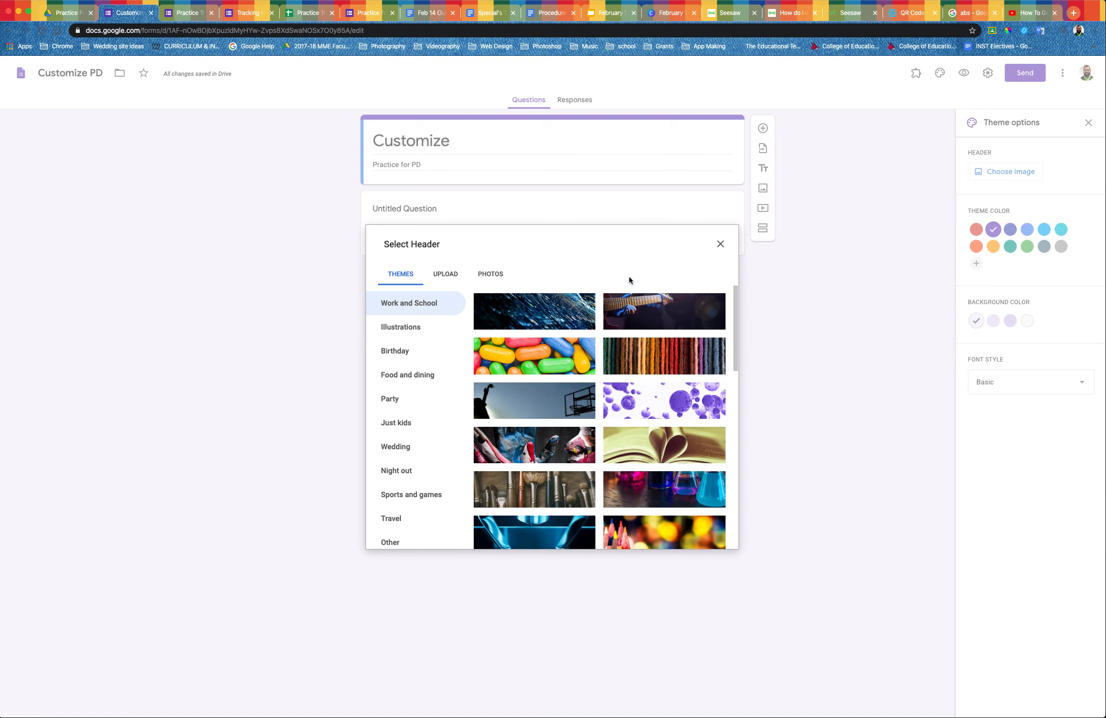
- Insert the running-gear illustration with sneakers, water bottle and shorts from the Sports and games themes as the form's header
{"action": "left_click", "coordinate": [449, 277]}
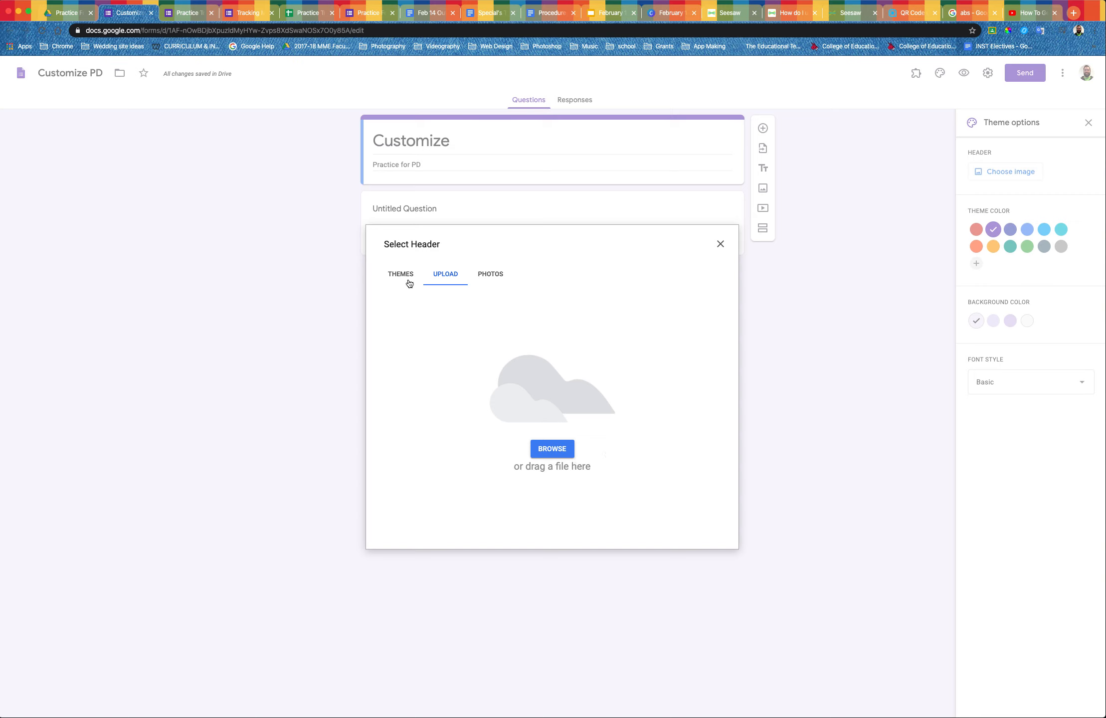
{"action": "left_click", "coordinate": [504, 278]}
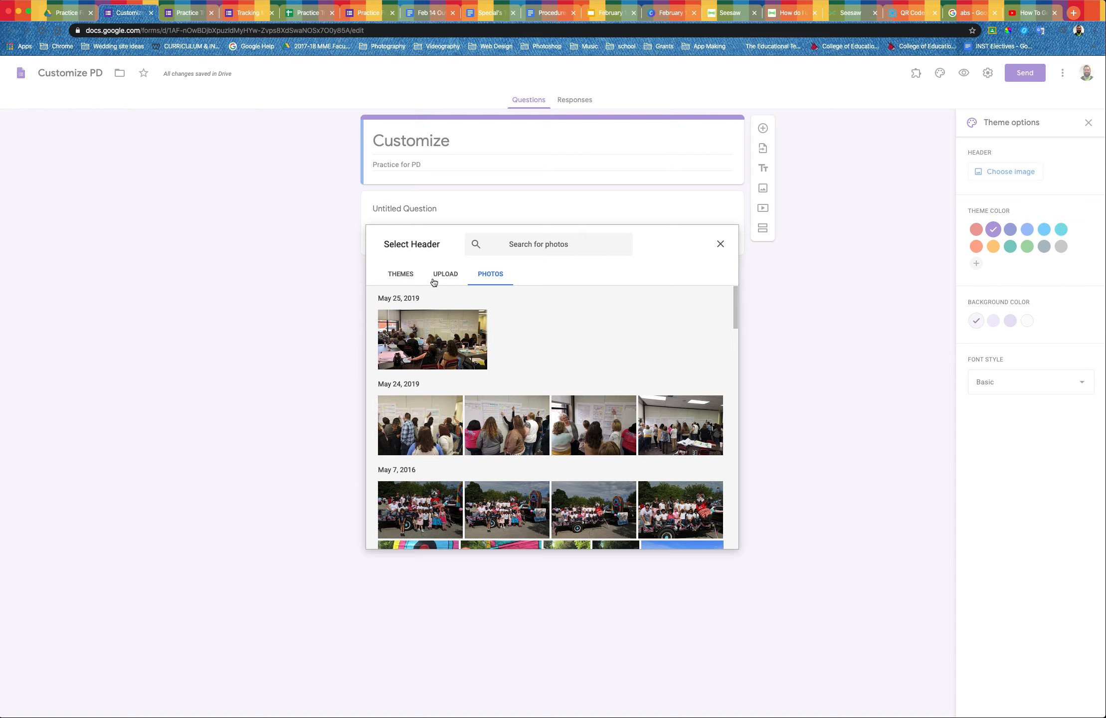
{"action": "left_click", "coordinate": [401, 275]}
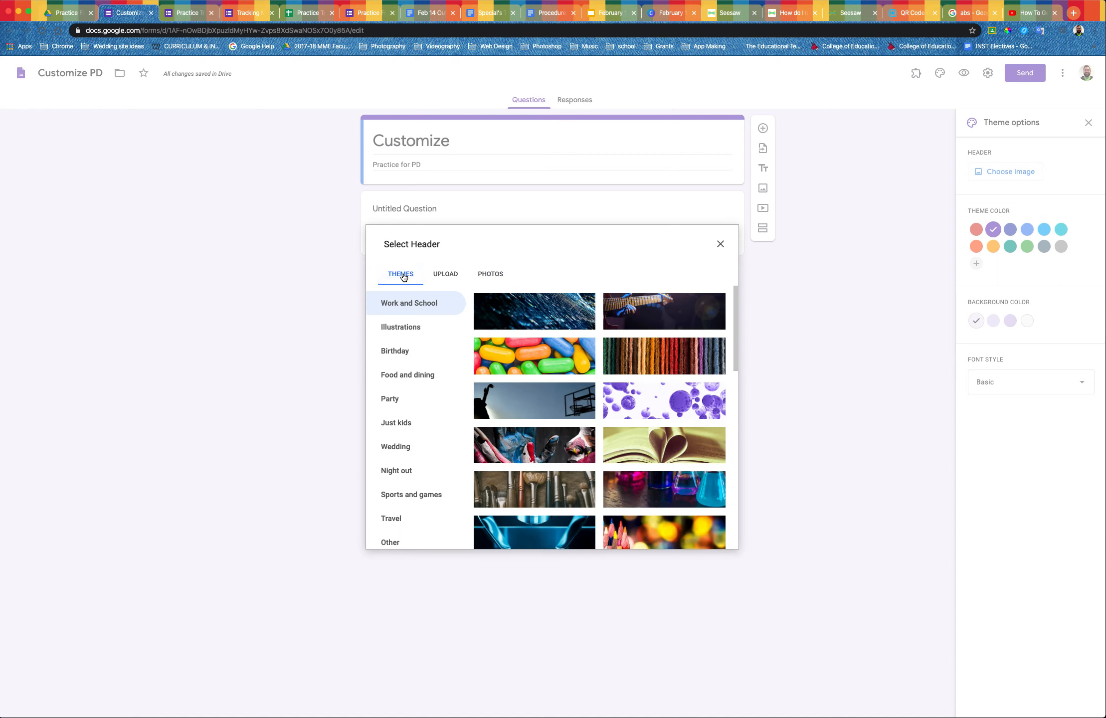
{"action": "left_click", "coordinate": [435, 496]}
{"action": "scroll", "coordinate": [592, 482], "scroll_direction": "down", "scroll_amount": 5}
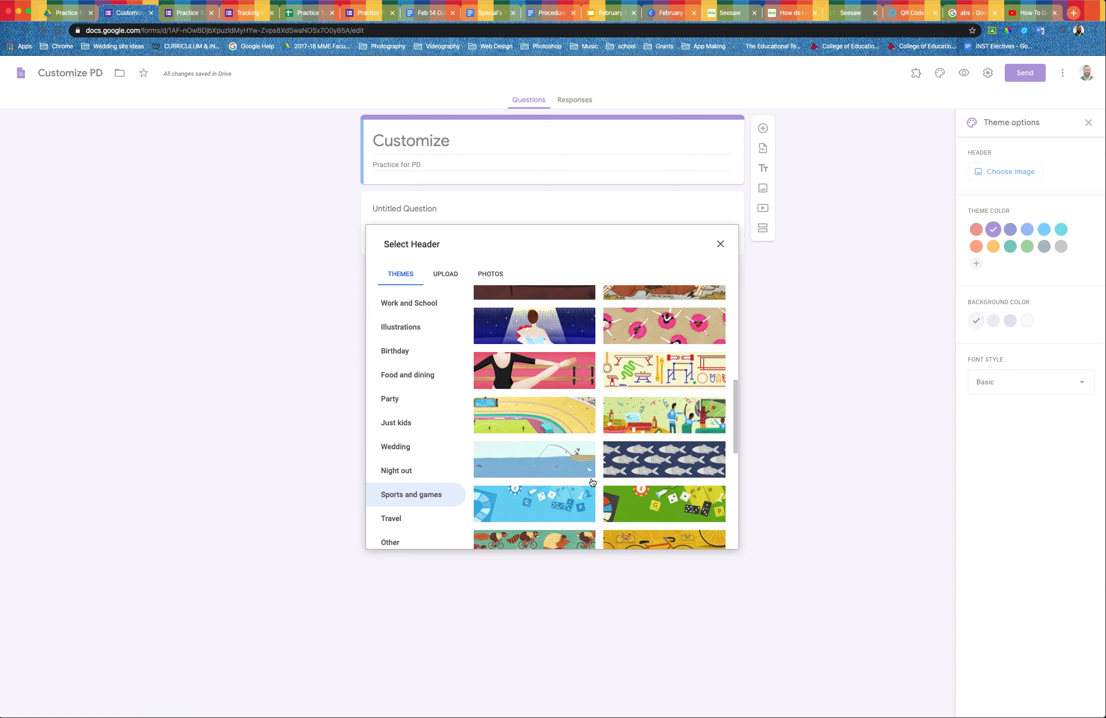
{"action": "scroll", "coordinate": [592, 482], "scroll_direction": "down", "scroll_amount": 3}
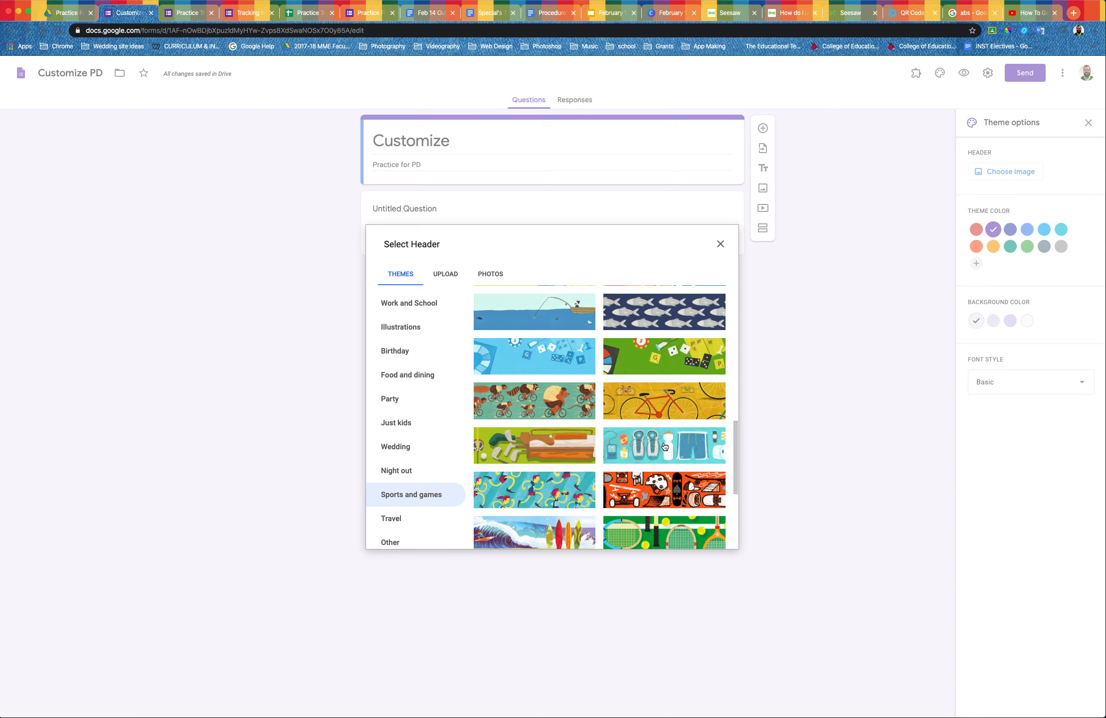
{"action": "left_click", "coordinate": [663, 446]}
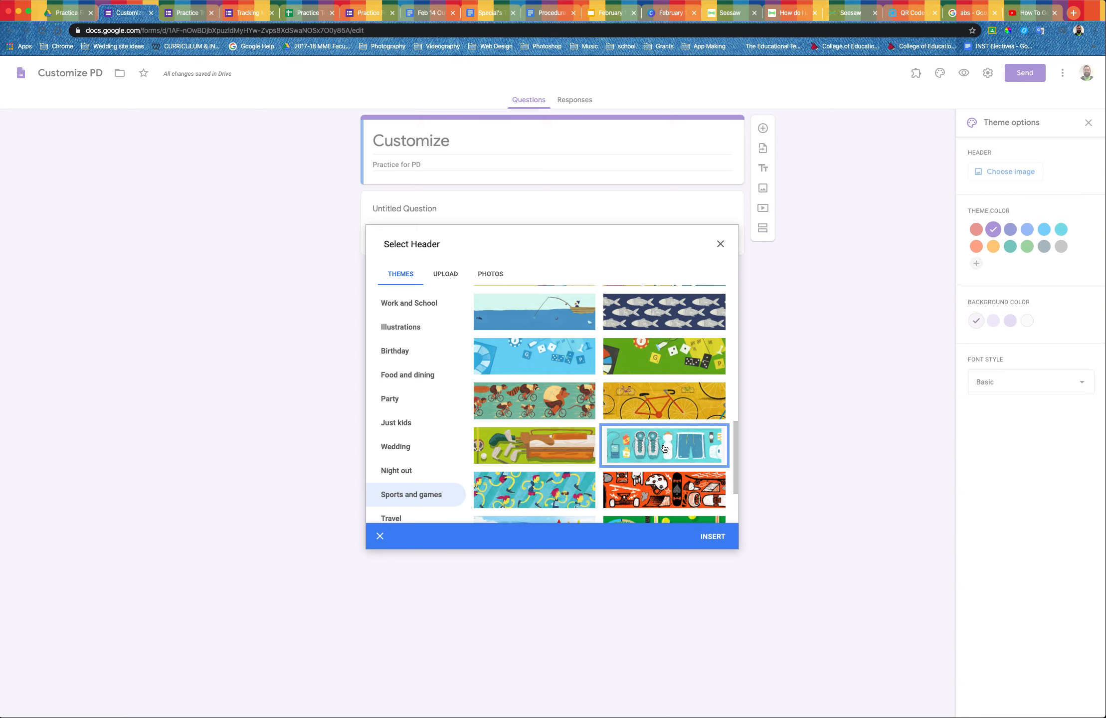
{"action": "left_click", "coordinate": [713, 536]}
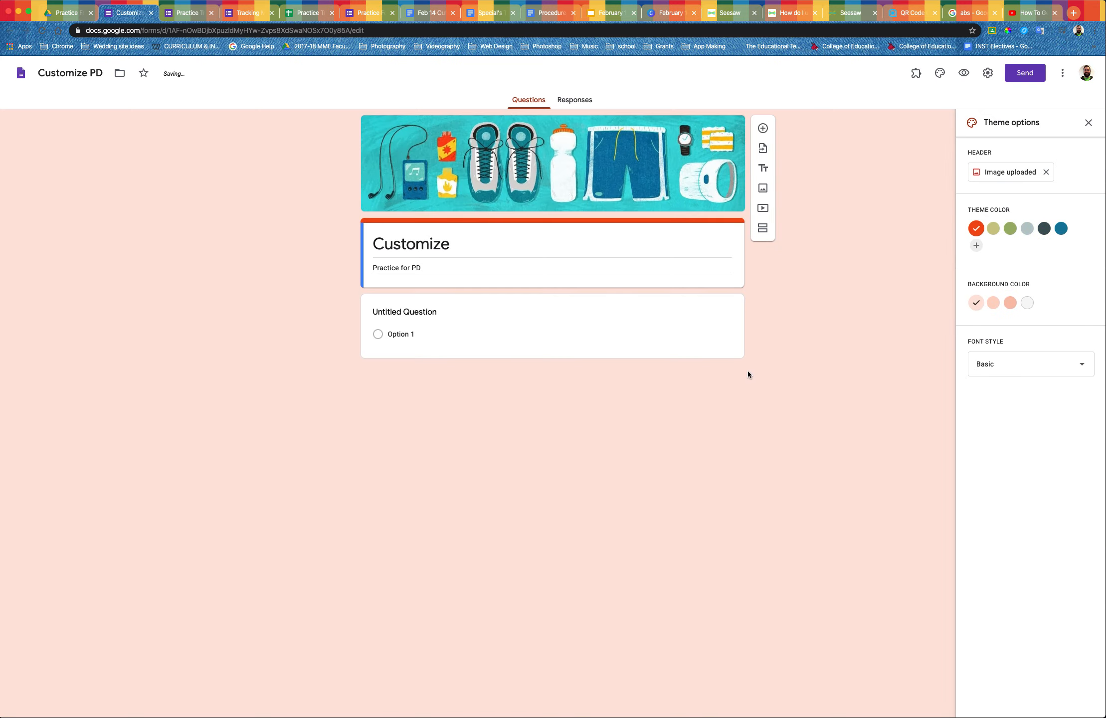
- Try out the suggested theme colors and set the form's theme color to dark blue
{"action": "left_click", "coordinate": [1061, 229]}
{"action": "left_click", "coordinate": [1043, 229]}
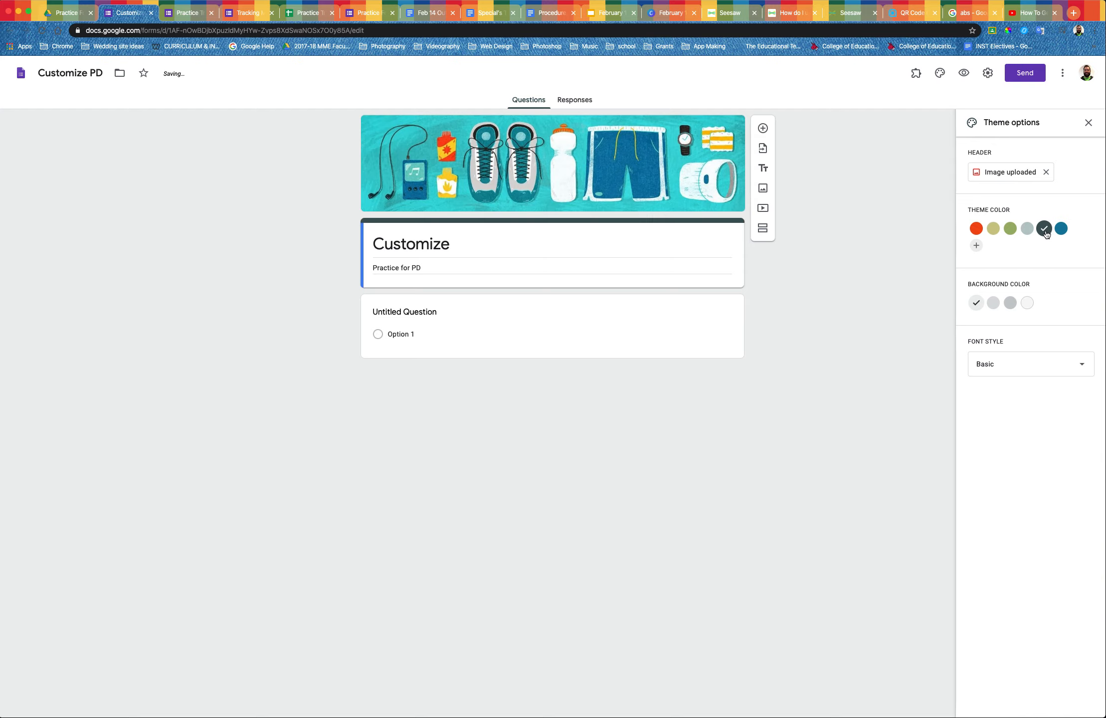
{"action": "left_click", "coordinate": [1026, 229]}
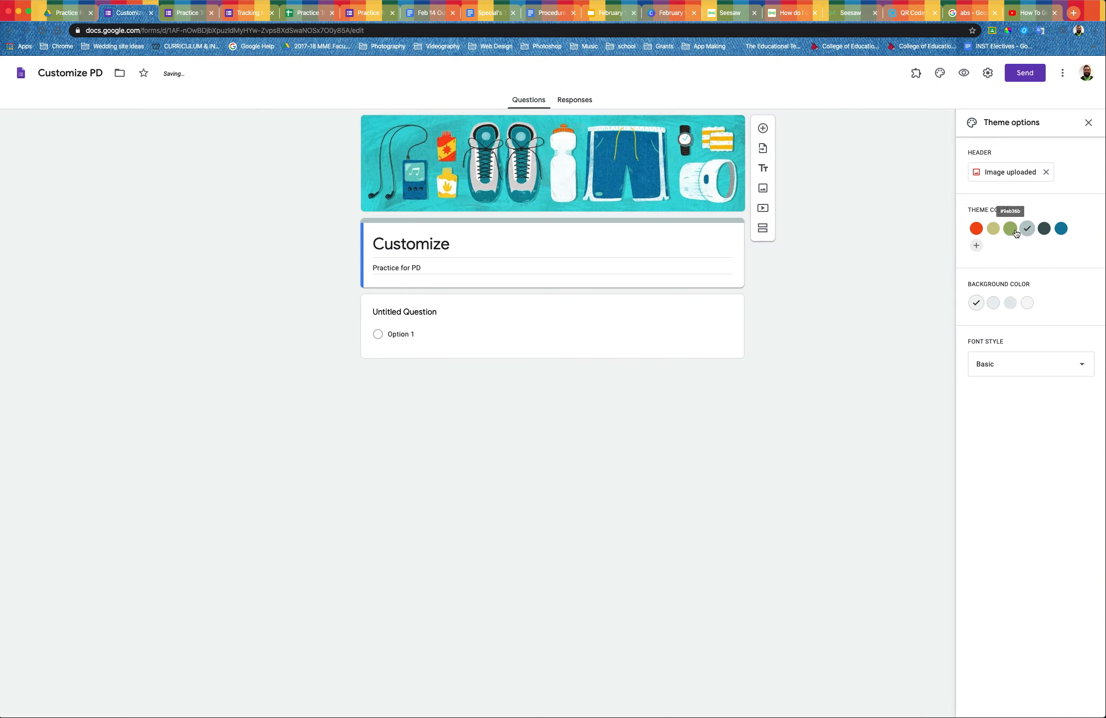
{"action": "left_click", "coordinate": [1012, 230]}
{"action": "left_click", "coordinate": [999, 231]}
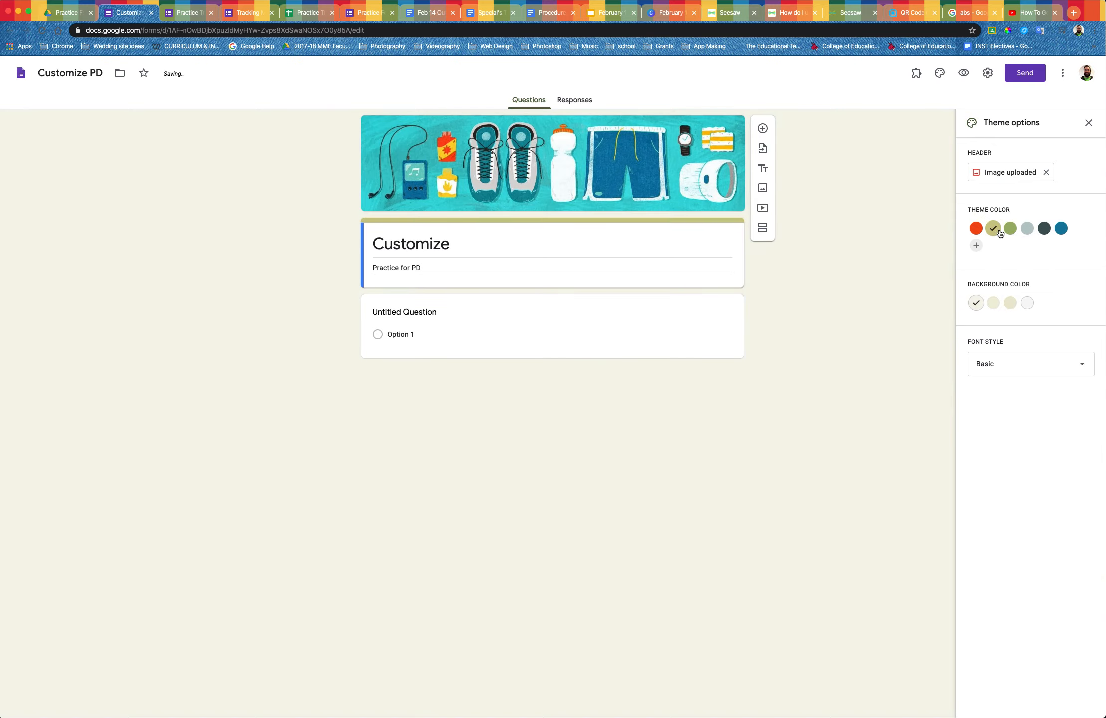
{"action": "left_click", "coordinate": [1061, 229]}
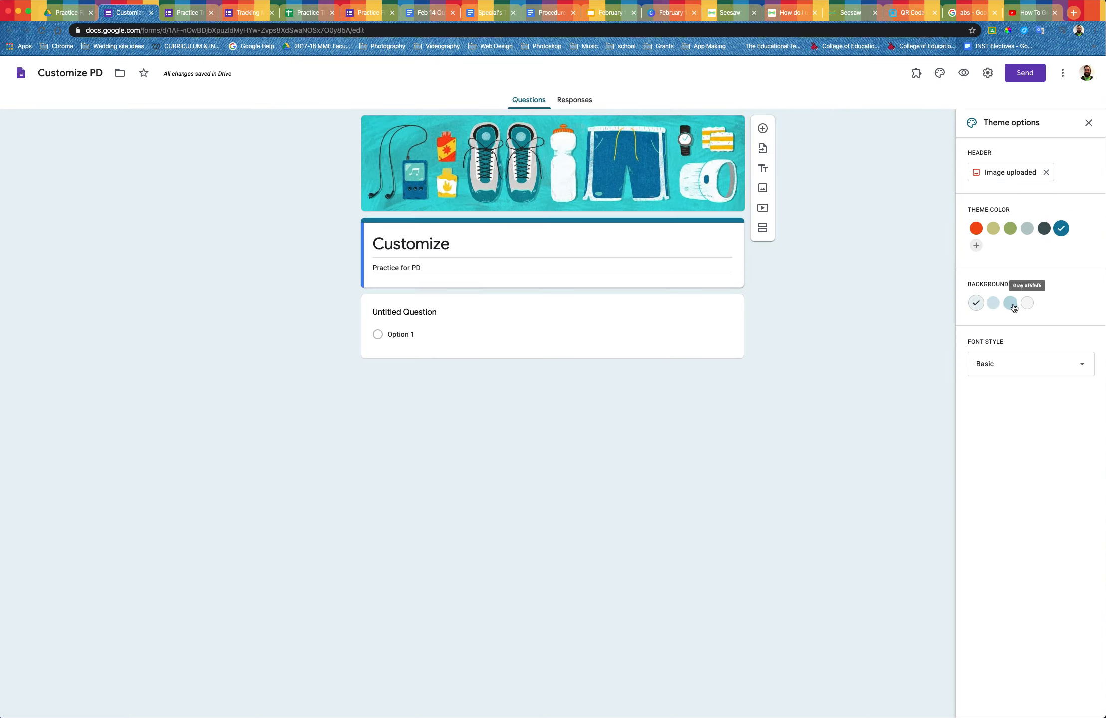
- Compare the background shades and set the form's background color to the medium blue tint
{"action": "left_click", "coordinate": [998, 306]}
{"action": "key", "text": "Right"}
{"action": "key", "text": "Right"}
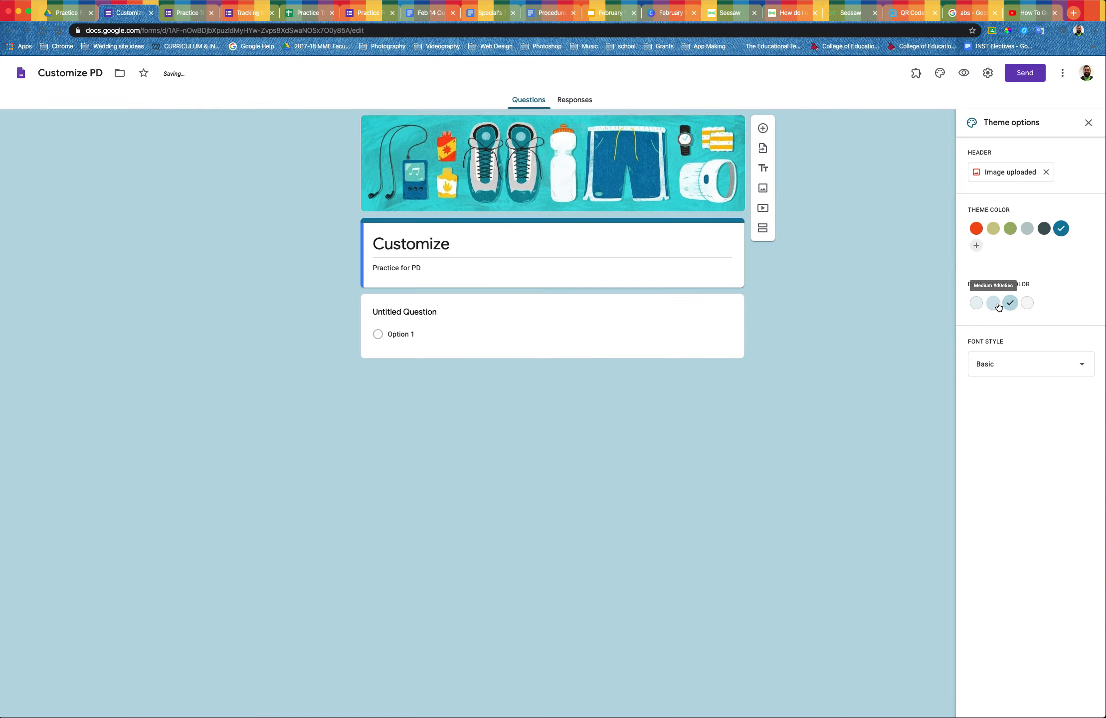
{"action": "left_click", "coordinate": [997, 305]}
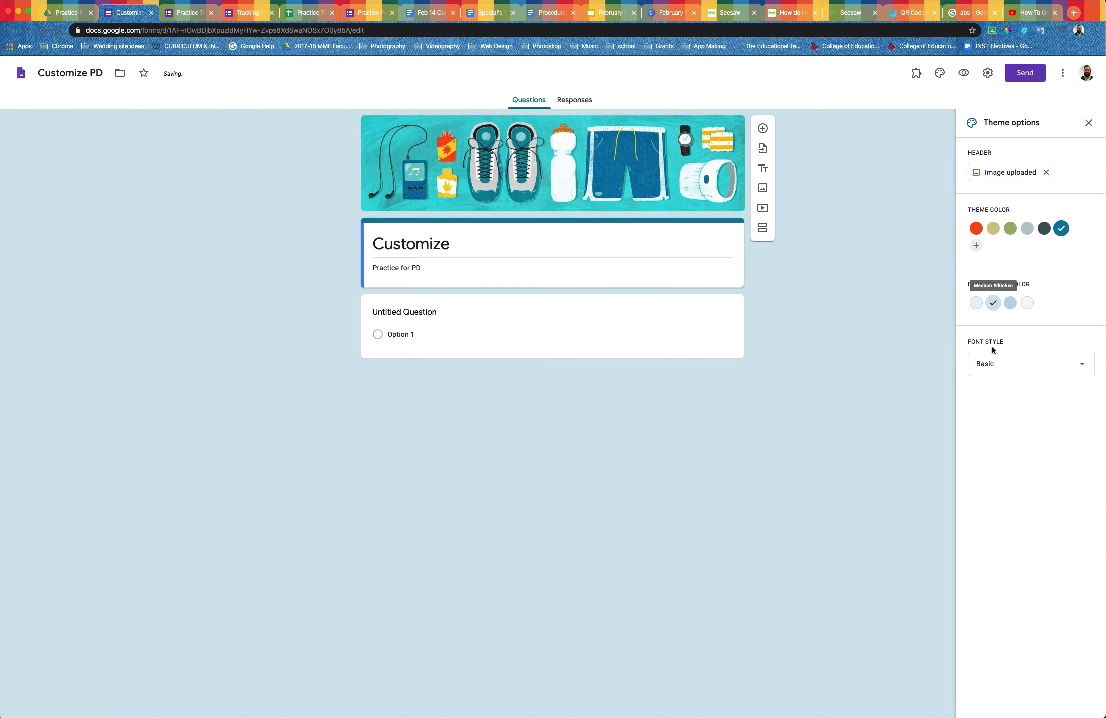
- Set the form's font style to Playful and close the theme options
{"action": "left_click", "coordinate": [1041, 364]}
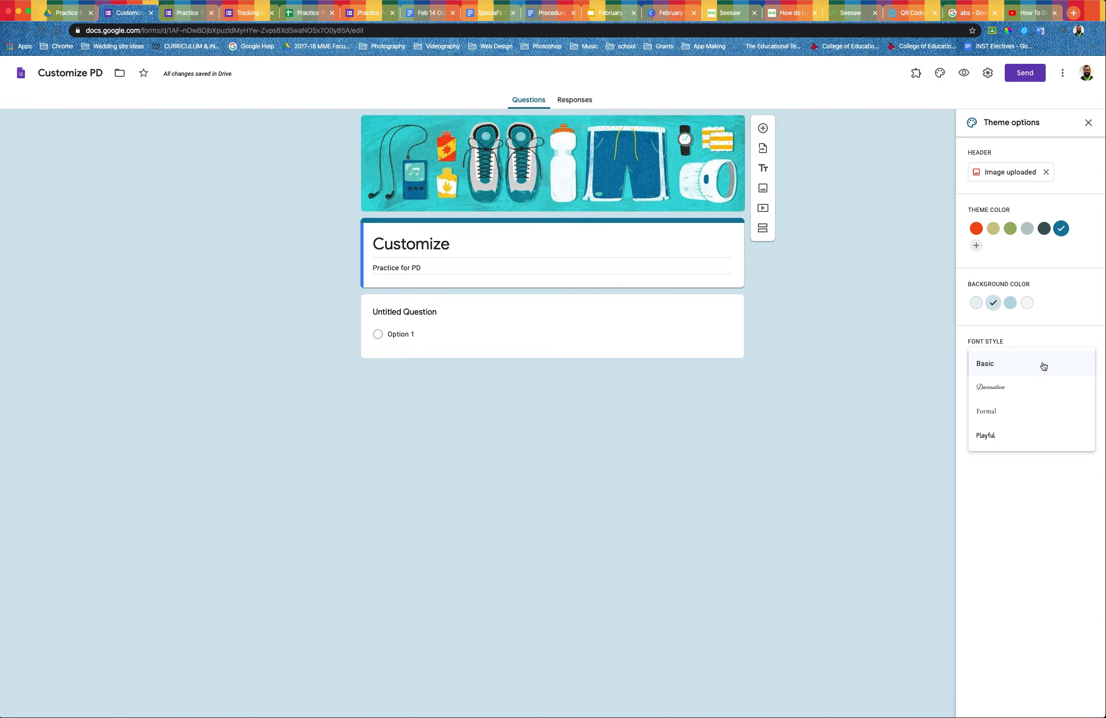
{"action": "left_click", "coordinate": [1004, 435]}
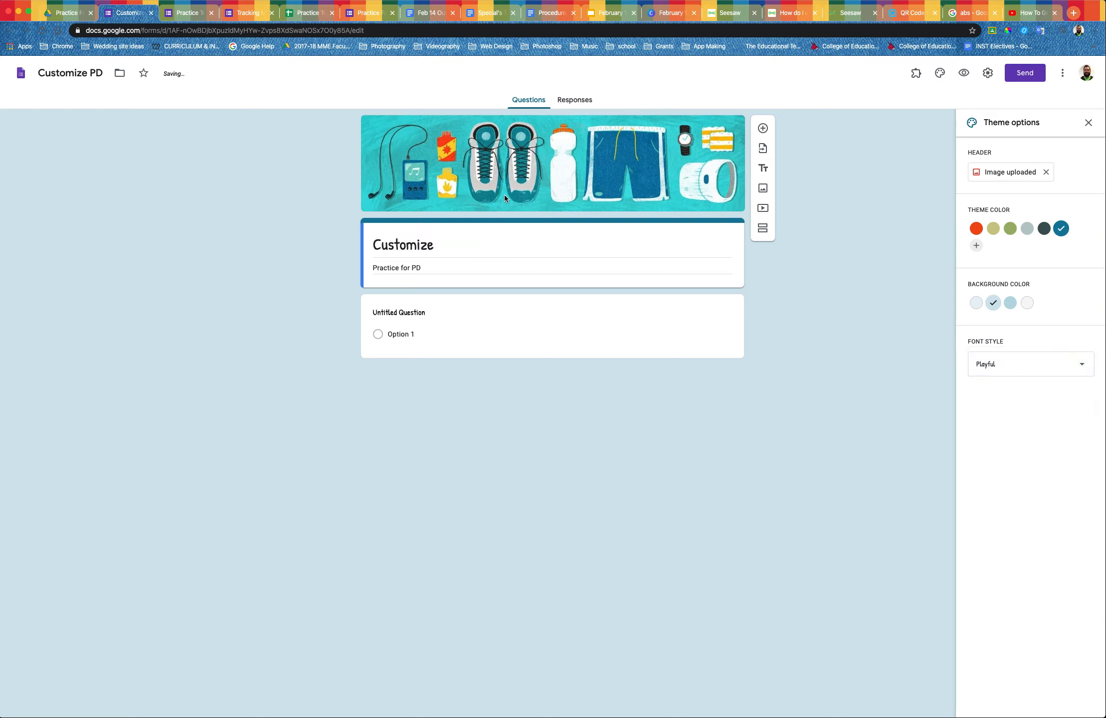
{"action": "left_click", "coordinate": [1088, 122]}
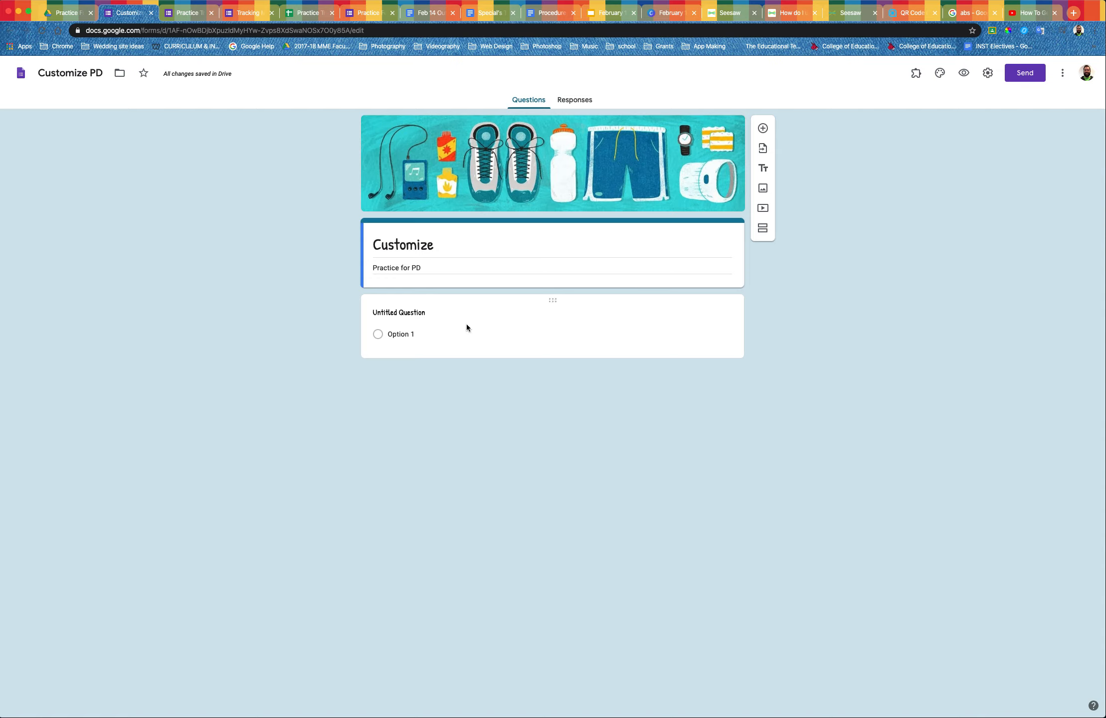
- In the form's general settings, turn off the restriction to users in Grandview C4 School District
{"action": "left_click", "coordinate": [987, 74]}
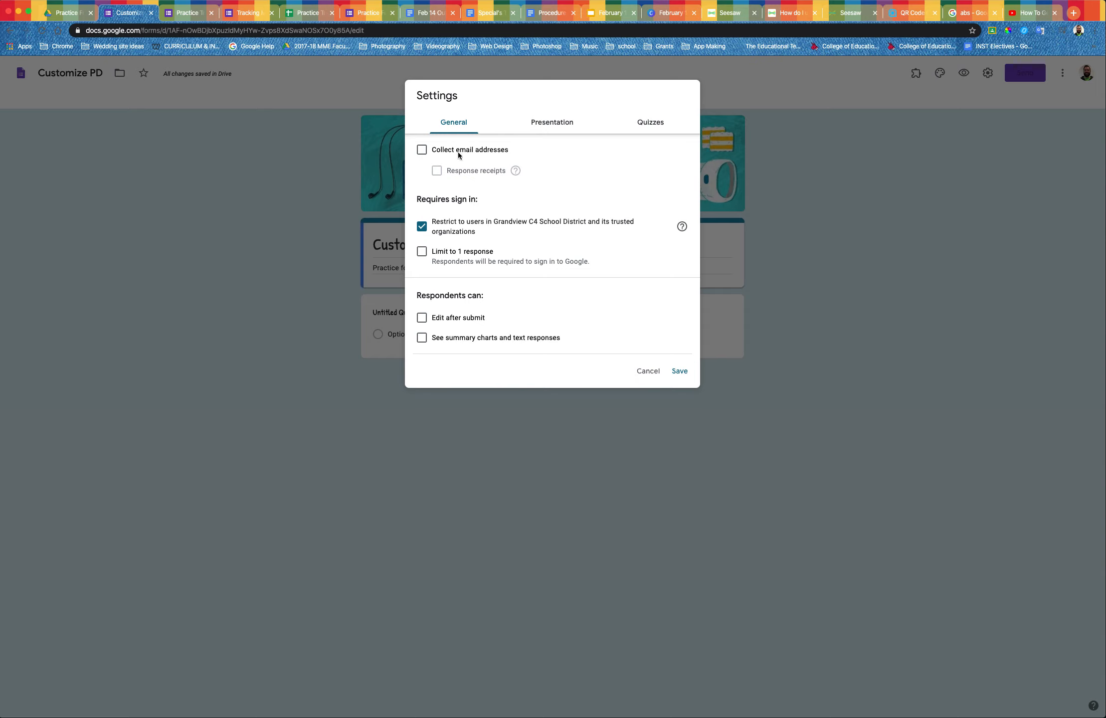
{"action": "left_click", "coordinate": [422, 227]}
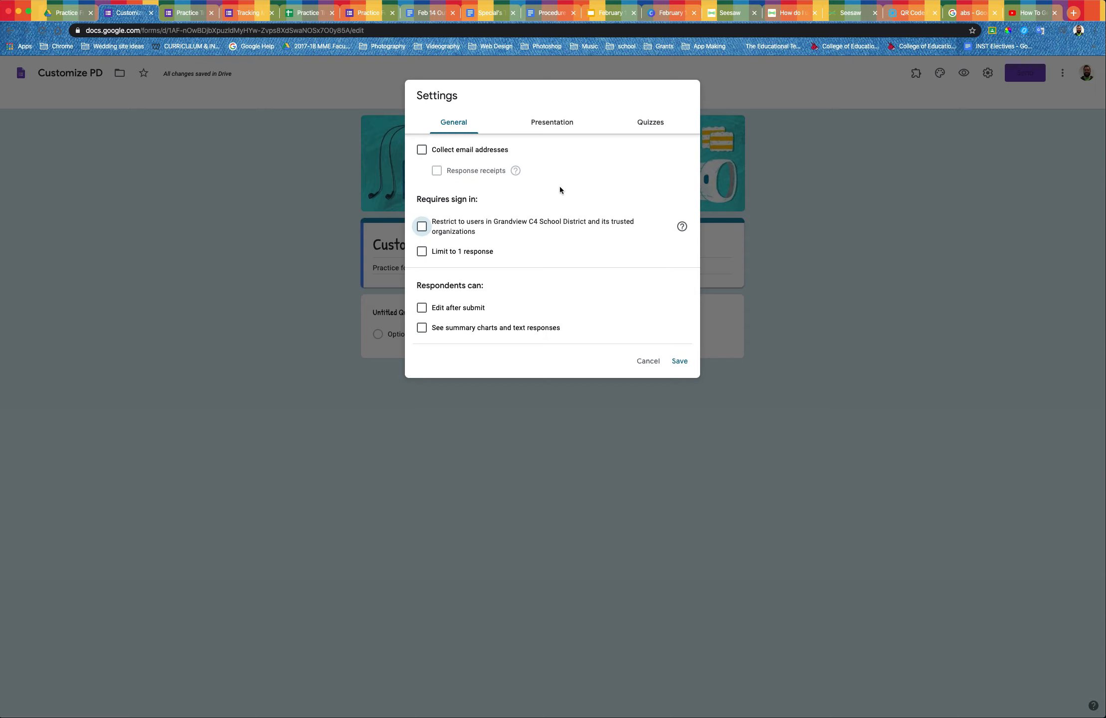
- Enable the link to submit another response, set the confirmation message to "Good Job, you Rock", and save the settings
{"action": "left_click", "coordinate": [549, 123]}
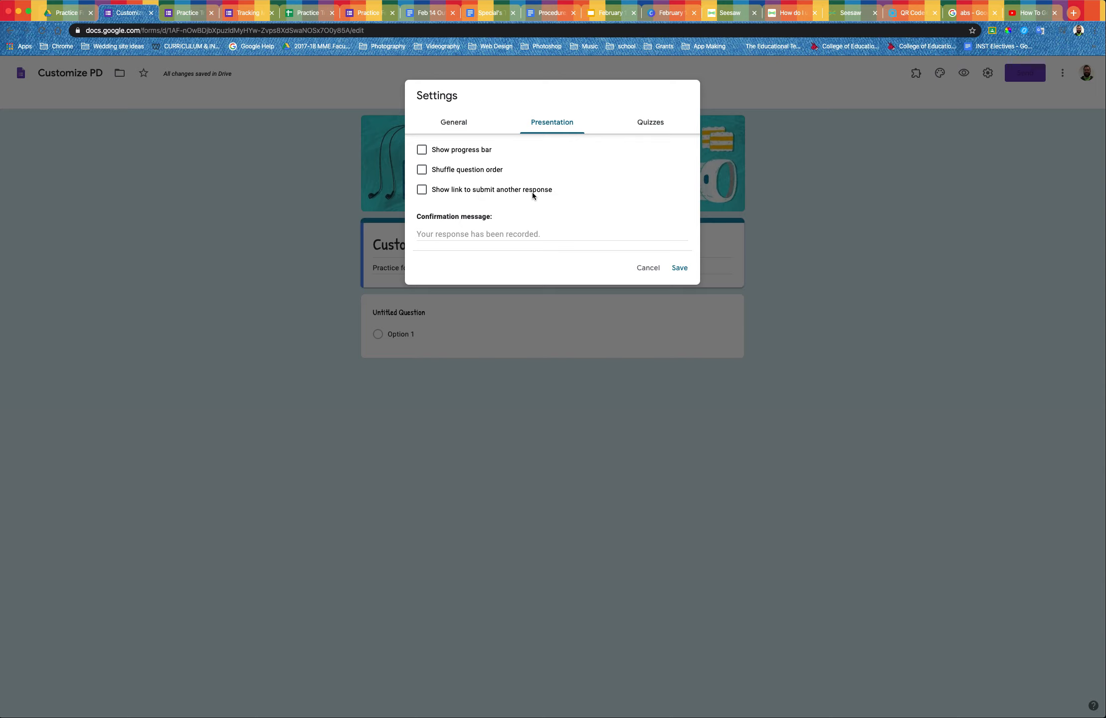
{"action": "left_click", "coordinate": [422, 191]}
{"action": "left_click", "coordinate": [479, 235]}
{"action": "type", "text": "Good JOb"}
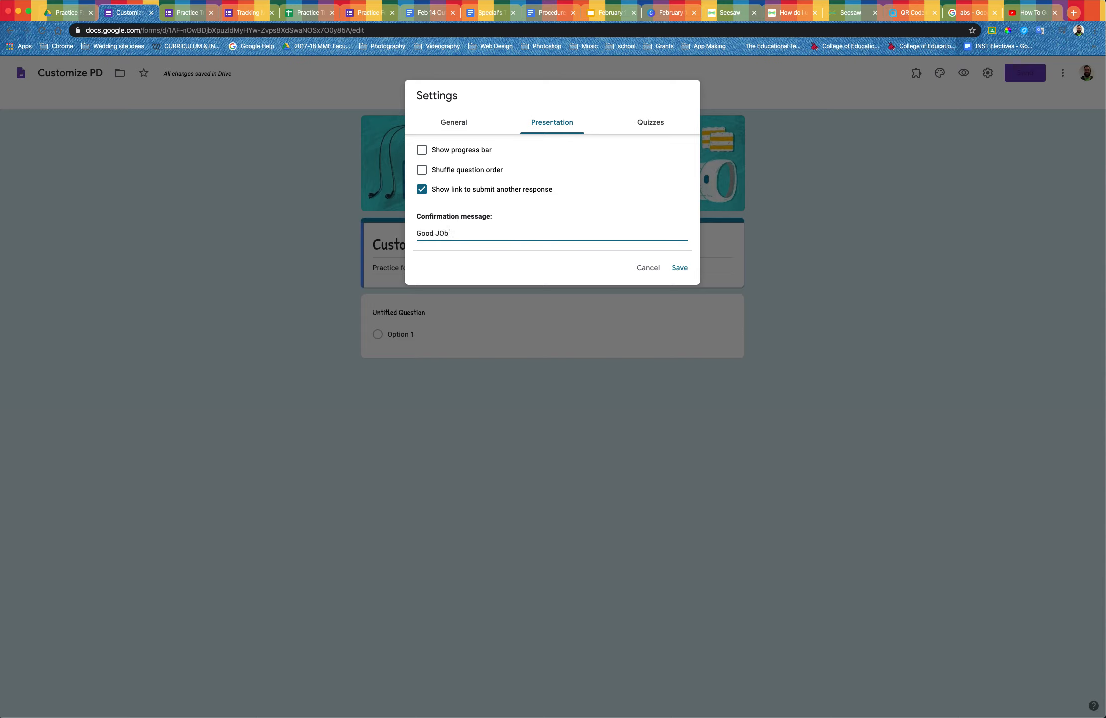
{"action": "key", "text": "BackSpace"}
{"action": "key", "text": "BackSpace"}
{"action": "type", "text": "ob, you Rock"}
{"action": "left_click", "coordinate": [654, 123]}
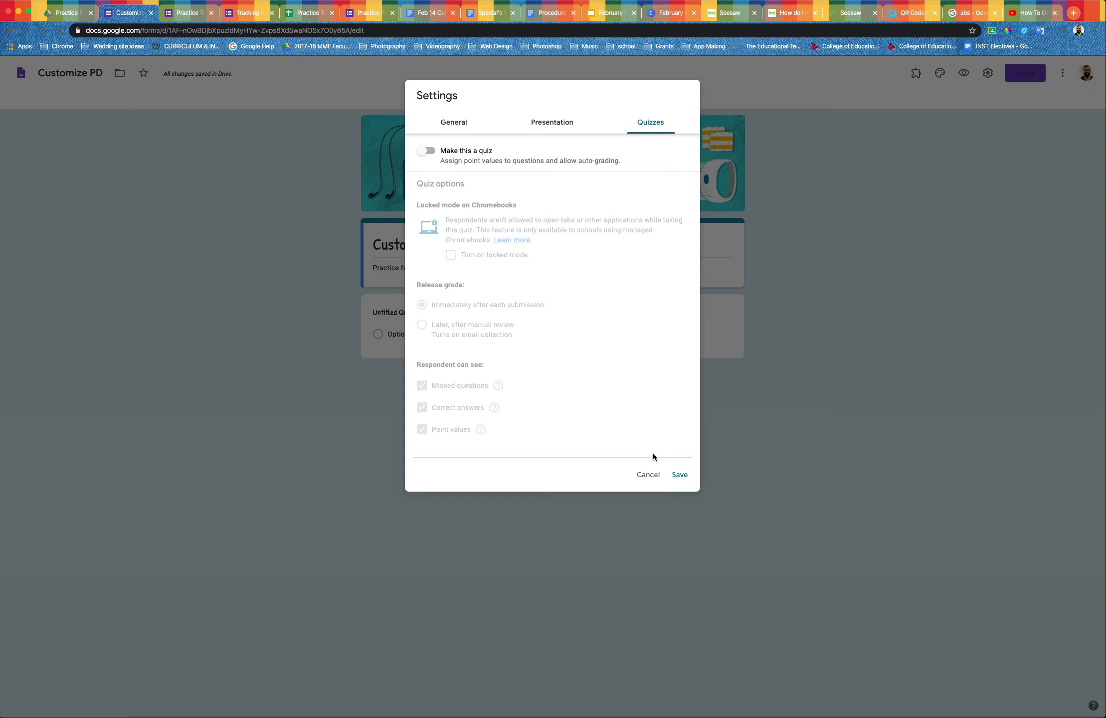
{"action": "left_click", "coordinate": [681, 474]}
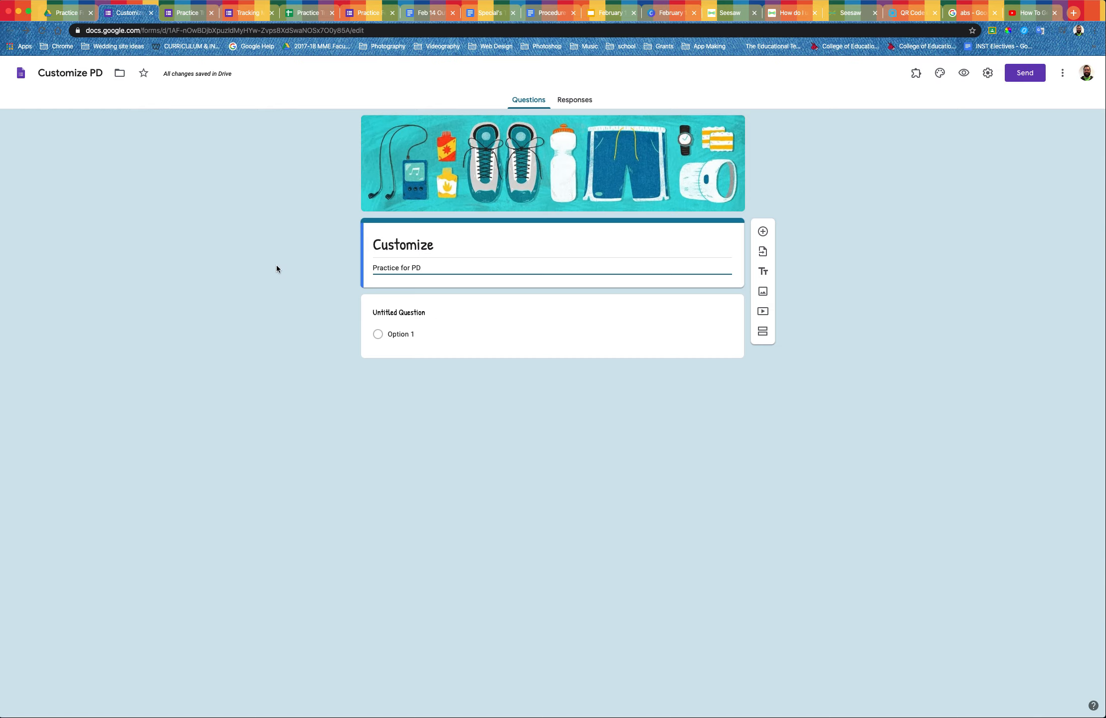
- Switch to the Practice Forms for PD form and view its general settings without changing anything
{"action": "left_click", "coordinate": [363, 14]}
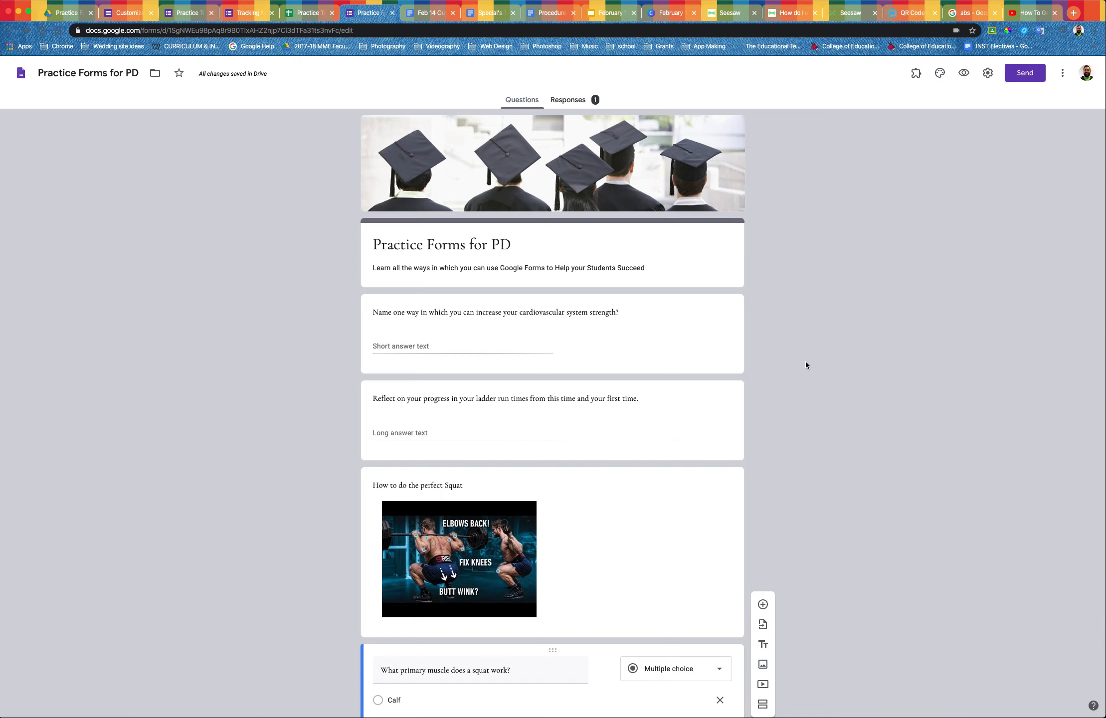
{"action": "scroll", "coordinate": [805, 363], "scroll_direction": "up", "scroll_amount": 5}
{"action": "left_click", "coordinate": [987, 72]}
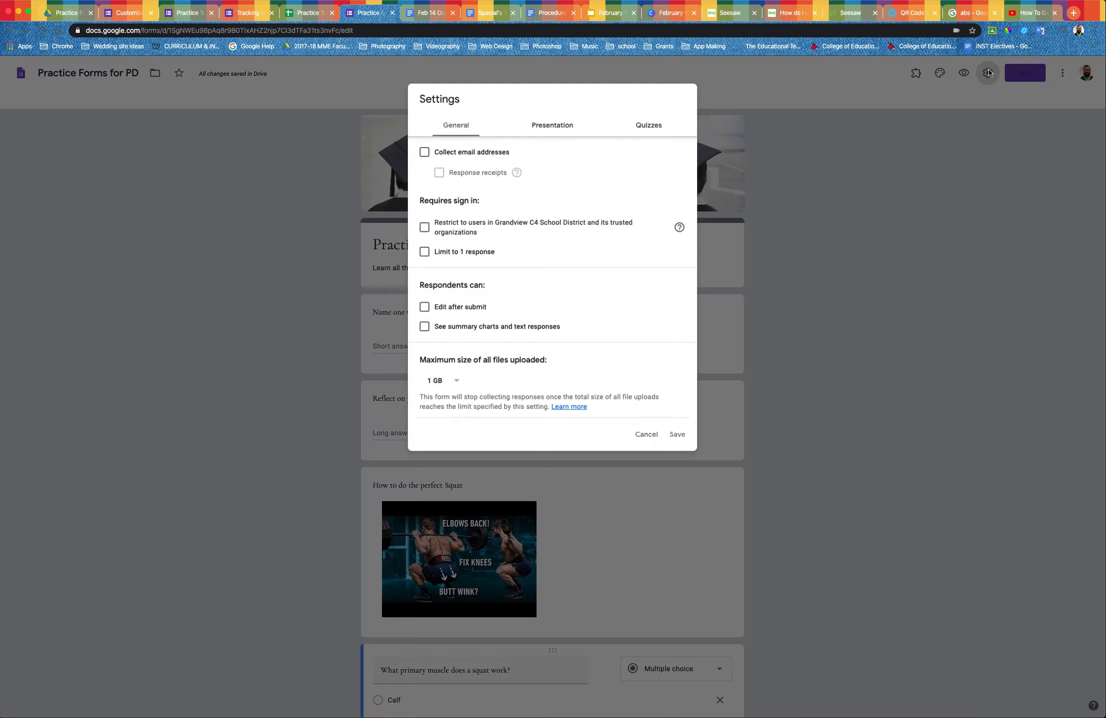
{"action": "left_click", "coordinate": [649, 438]}
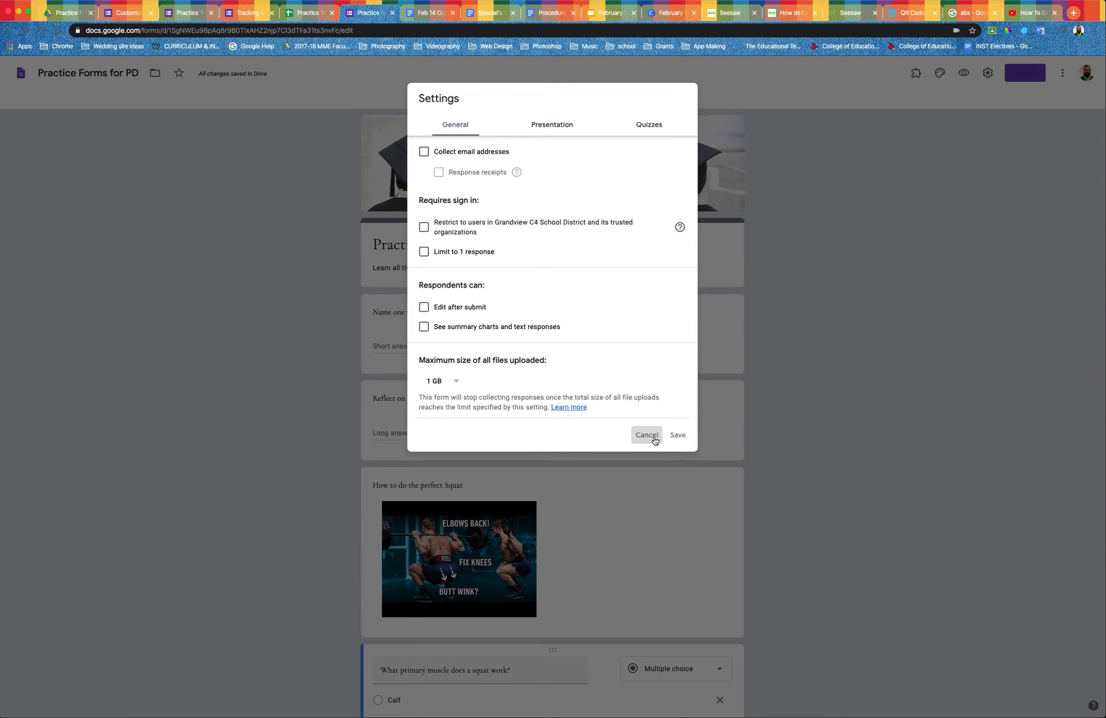
- Start a copy of the Practice Forms for PD form with "Ridge" replacing "Copy of" in its name, and cancel it
{"action": "left_click", "coordinate": [1063, 76]}
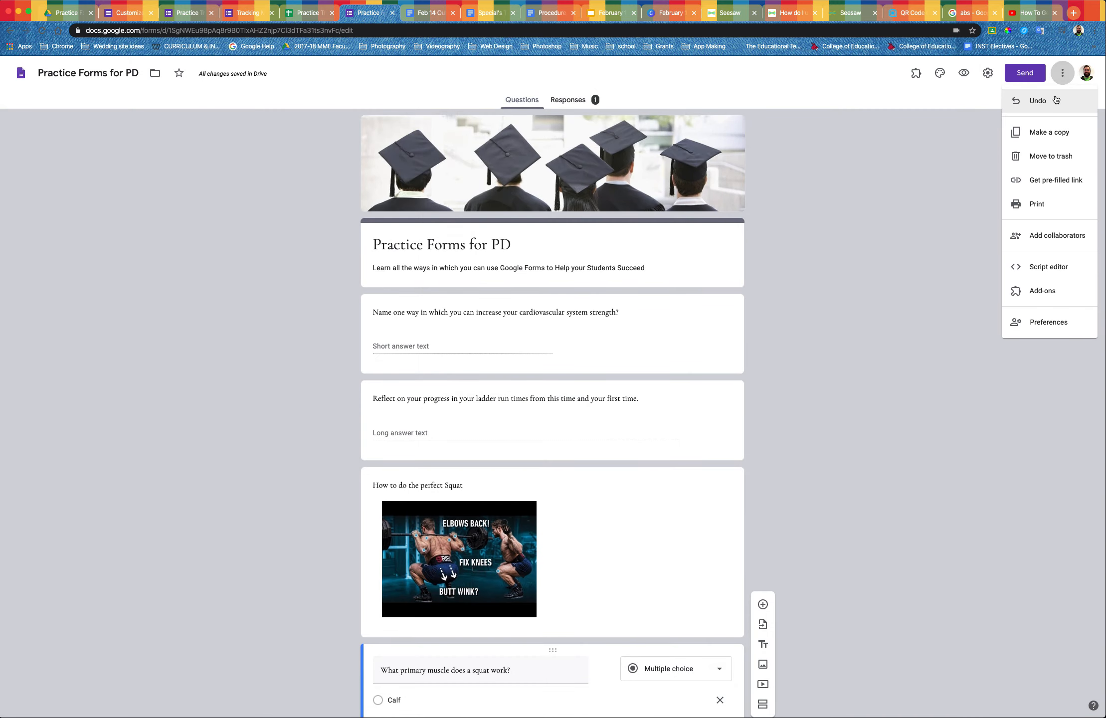
{"action": "left_click", "coordinate": [1047, 133]}
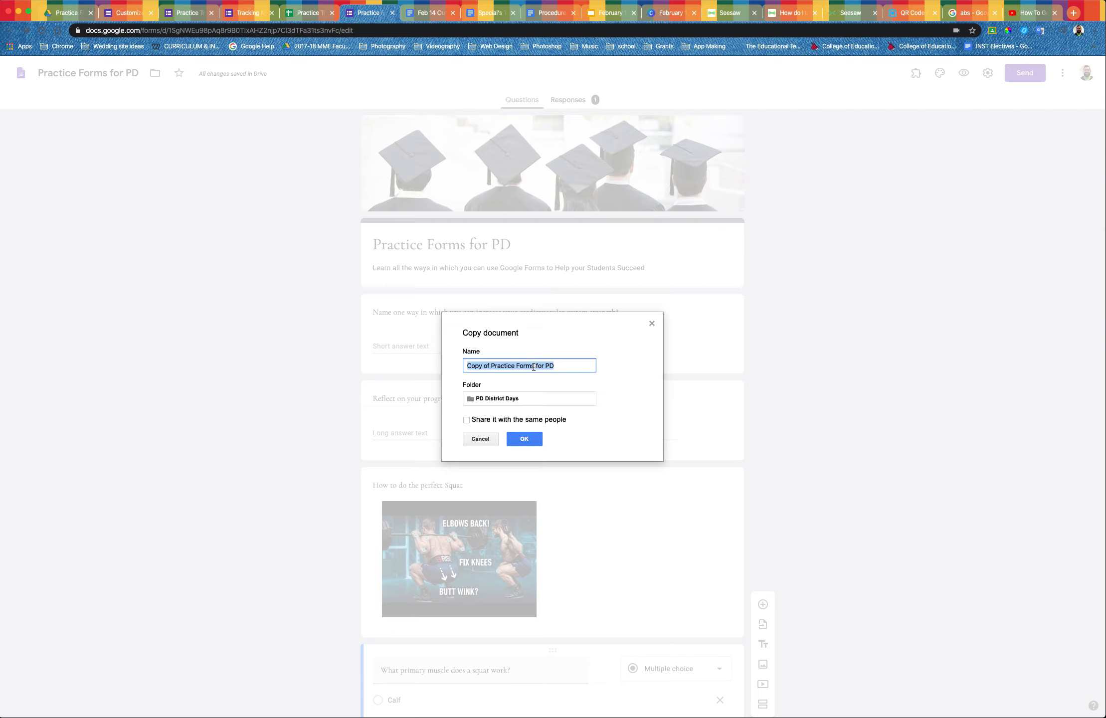
{"action": "left_click", "coordinate": [489, 366]}
{"action": "left_click_drag", "start_coordinate": [491, 366], "coordinate": [464, 365]}
{"action": "key", "text": "BackSpace"}
{"action": "type", "text": "2021"}
{"action": "key", "text": "BackSpace"}
{"action": "key", "text": "BackSpace"}
{"action": "key", "text": "BackSpace"}
{"action": "key", "text": "BackSpace"}
{"action": "type", "text": "Ridge"}
{"action": "left_click", "coordinate": [481, 439]}
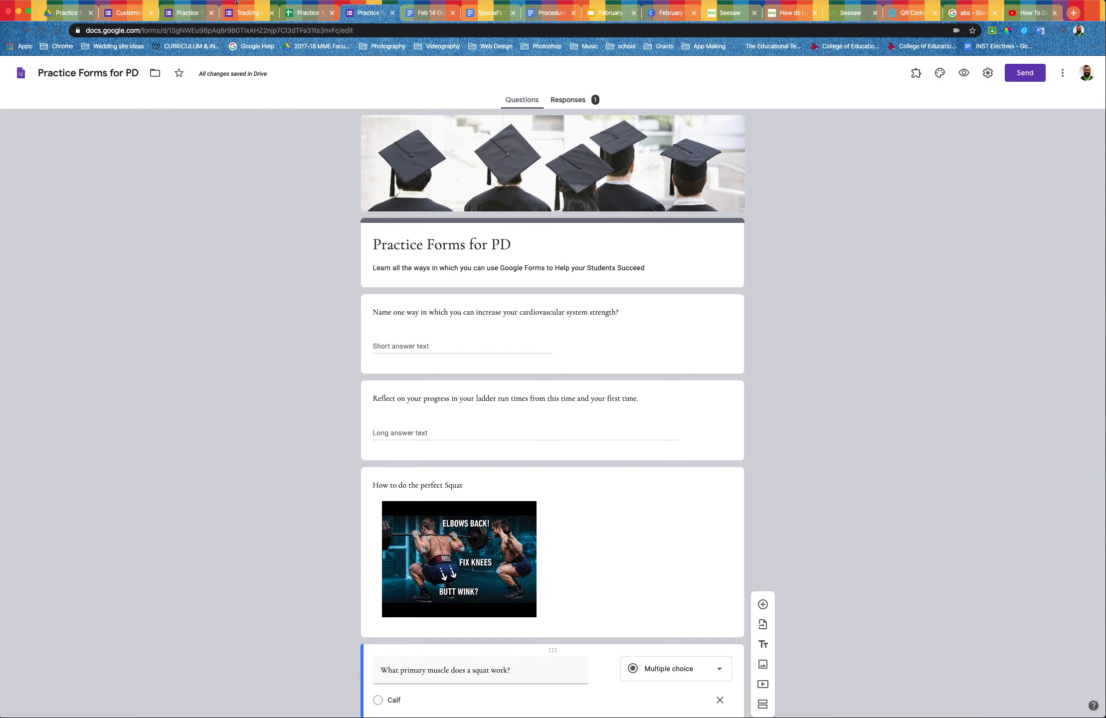
- Return to the Customize PD form and choose Practice Forms for PD as the source for importing questions
{"action": "left_click", "coordinate": [129, 13]}
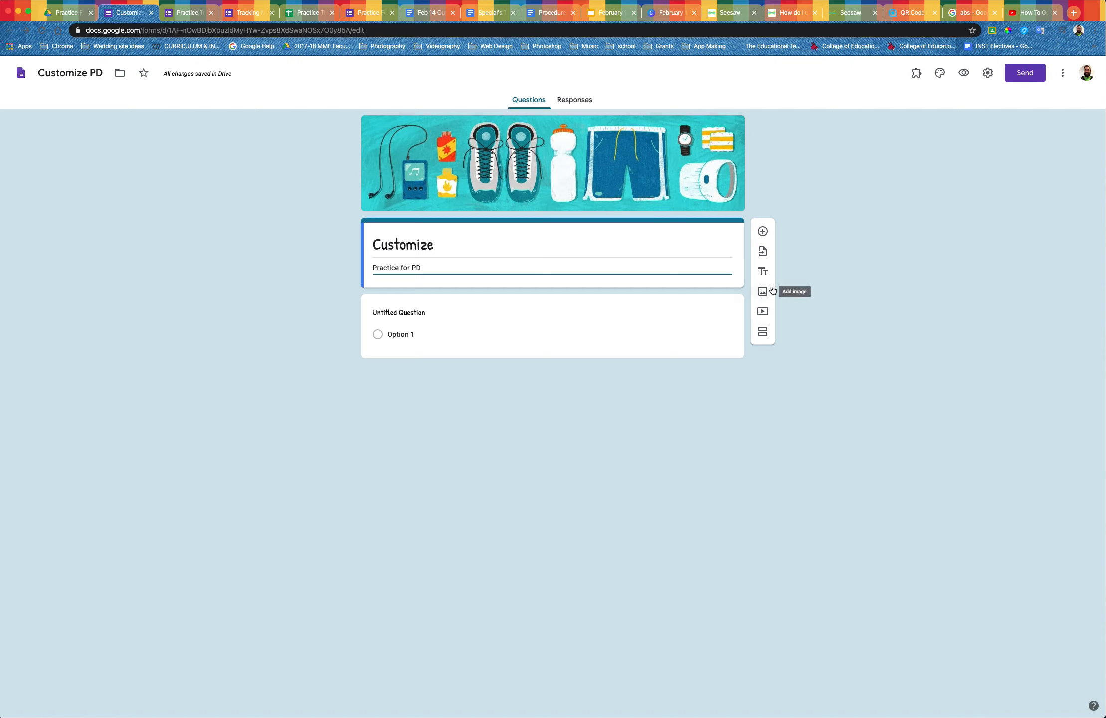
{"action": "left_click", "coordinate": [763, 253]}
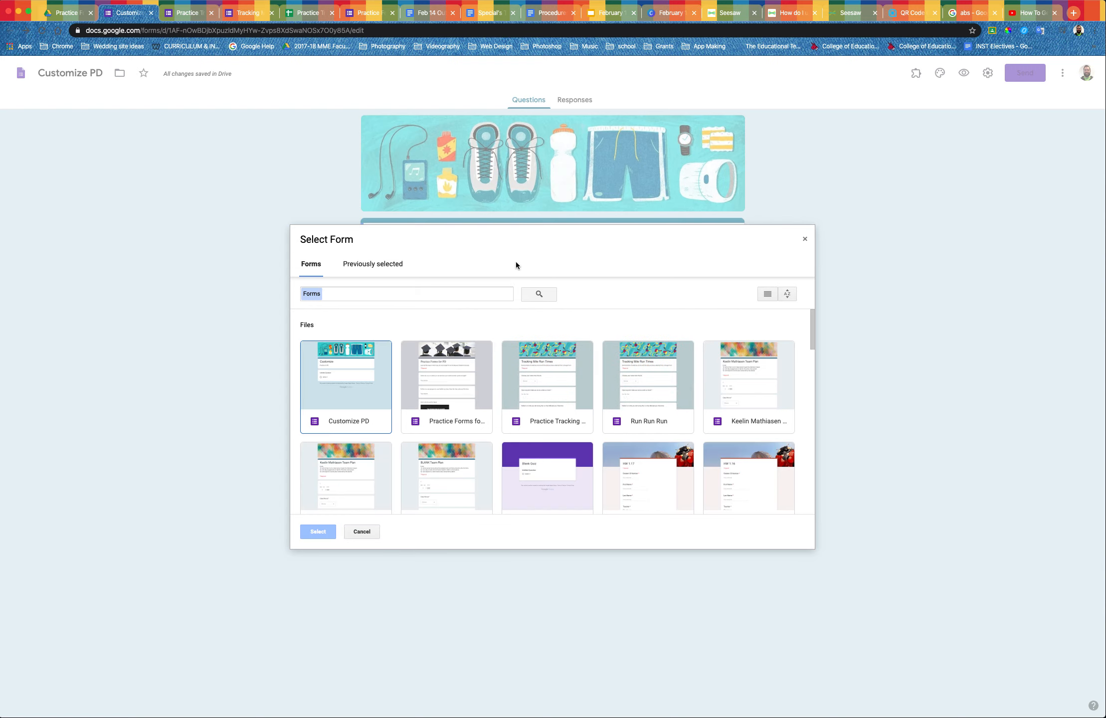
{"action": "left_click", "coordinate": [452, 371]}
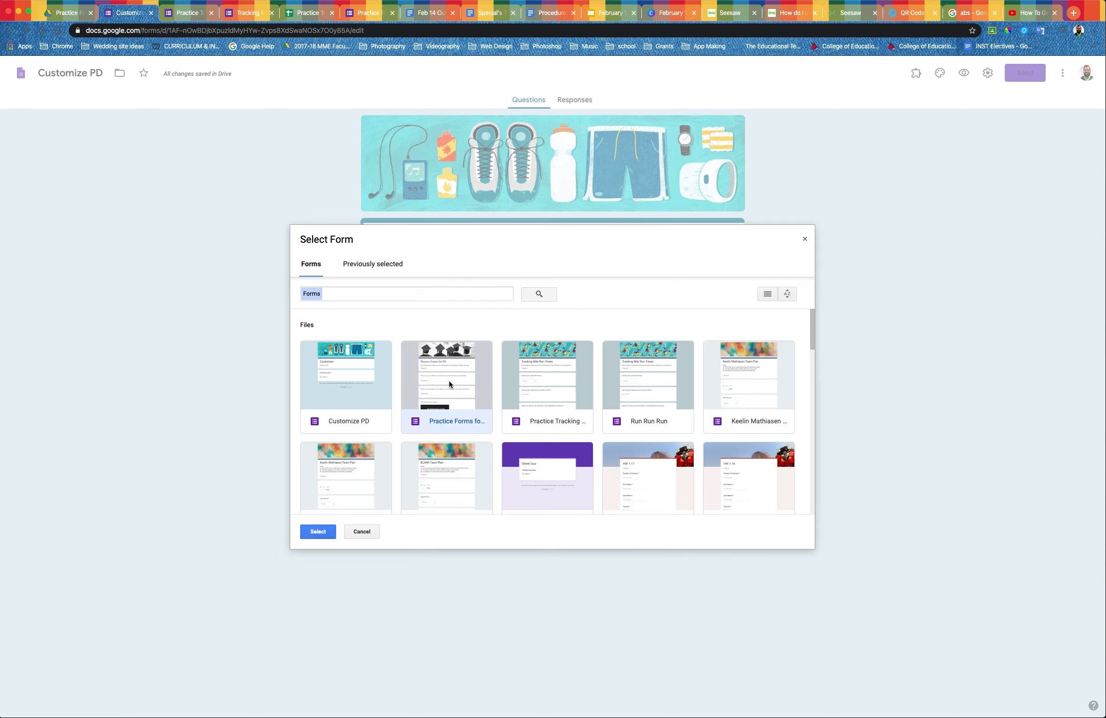
{"action": "left_click", "coordinate": [322, 531]}
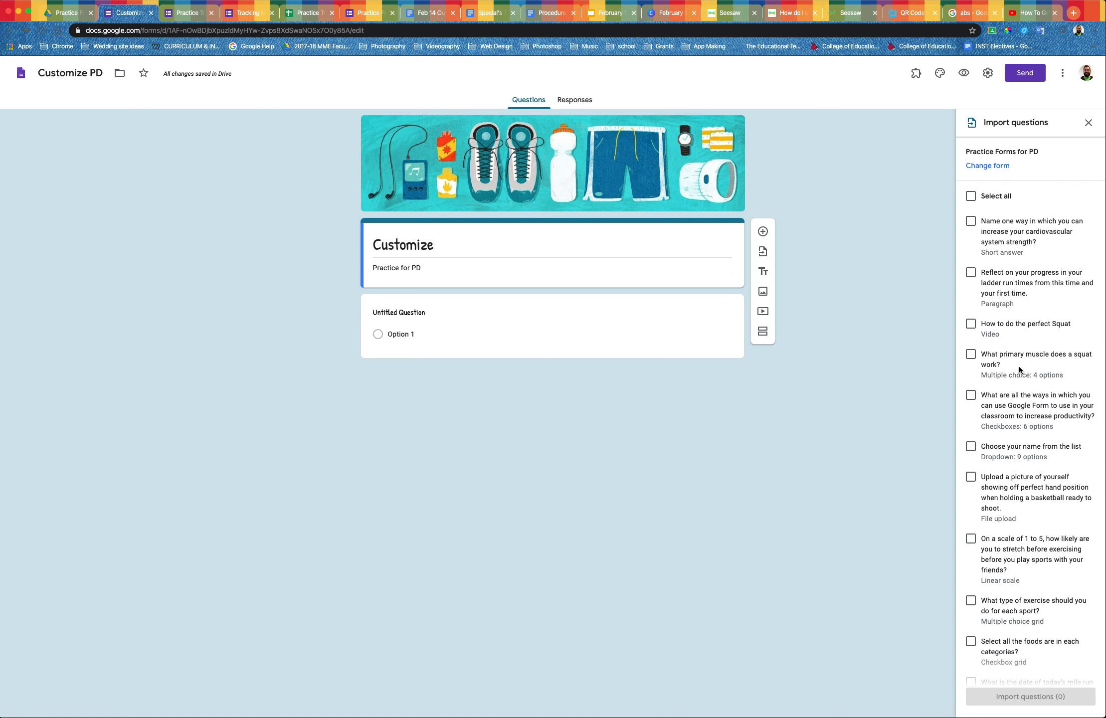
- Import the squat primary muscle, exercise type for each sport, and foods in each category questions from Practice Forms for PD
{"action": "scroll", "coordinate": [1014, 371], "scroll_direction": "down", "scroll_amount": 2}
{"action": "scroll", "coordinate": [1014, 370], "scroll_direction": "up", "scroll_amount": 1}
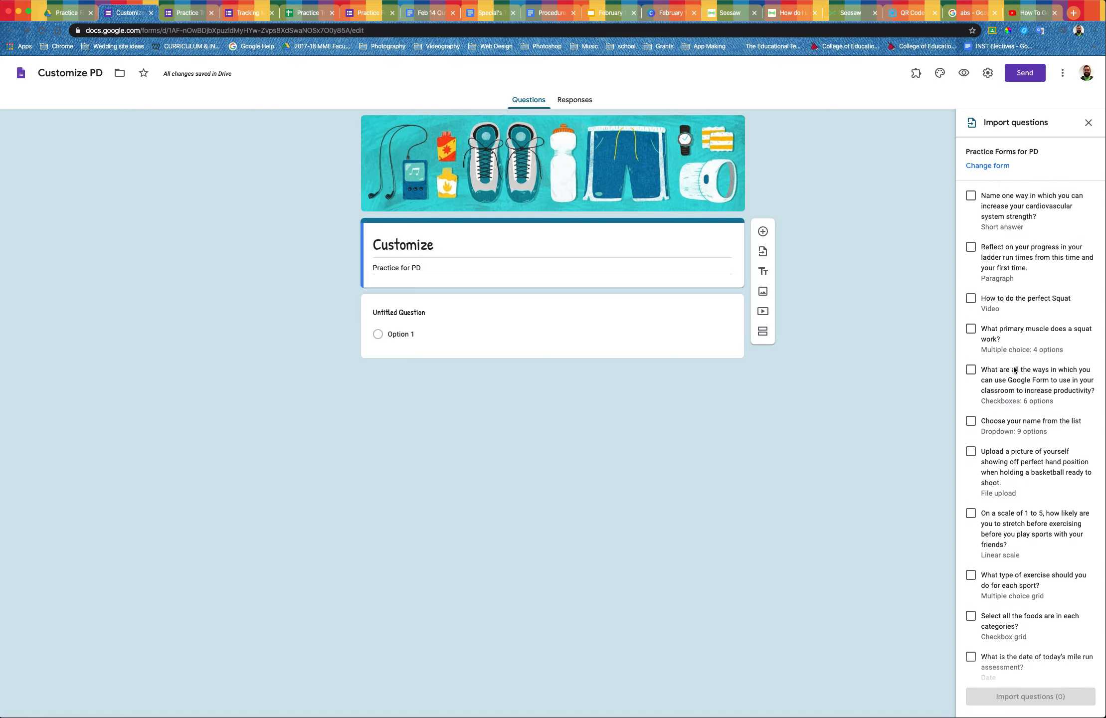
{"action": "left_click", "coordinate": [971, 330]}
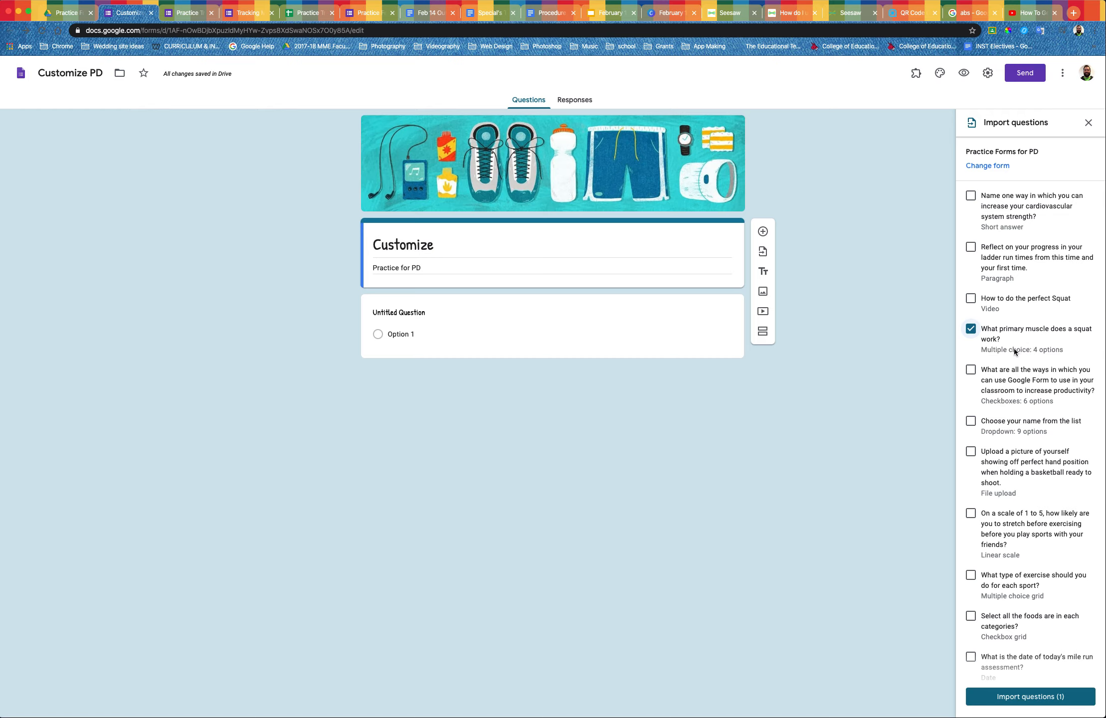
{"action": "scroll", "coordinate": [1014, 352], "scroll_direction": "down", "scroll_amount": 3}
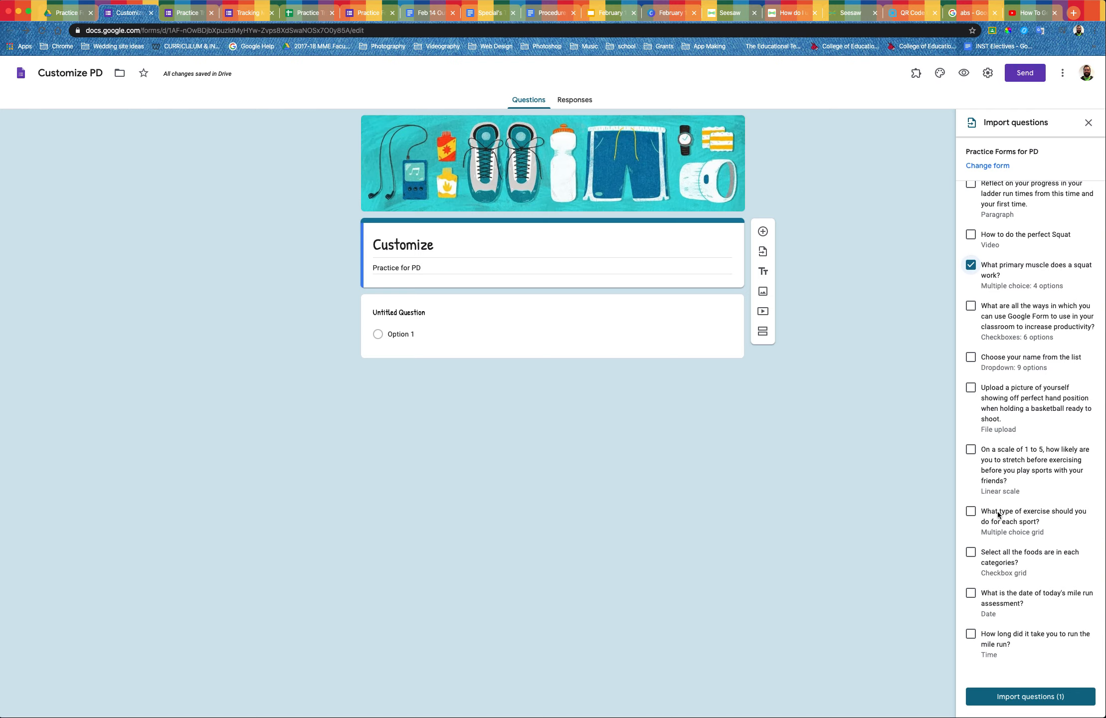
{"action": "left_click", "coordinate": [971, 512]}
{"action": "left_click", "coordinate": [972, 551]}
{"action": "left_click", "coordinate": [1041, 697]}
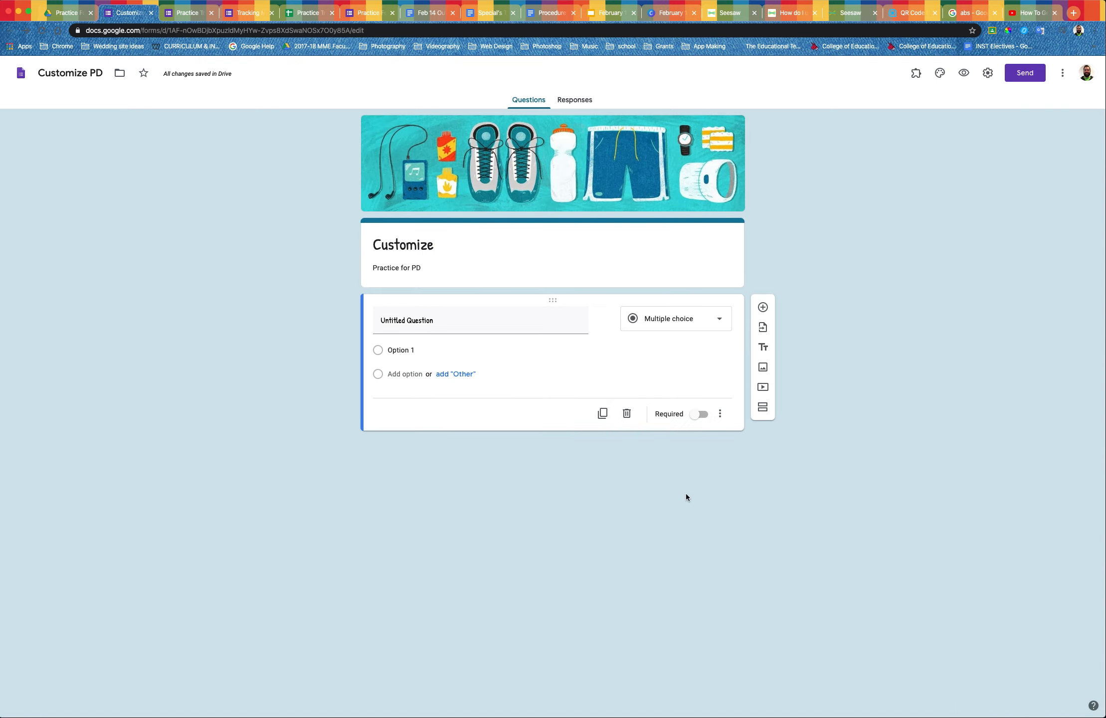
- Review the imported multiple choice, multiple choice grid and checkbox grid questions below the untitled question
{"action": "scroll", "coordinate": [603, 486], "scroll_direction": "down", "scroll_amount": 1}
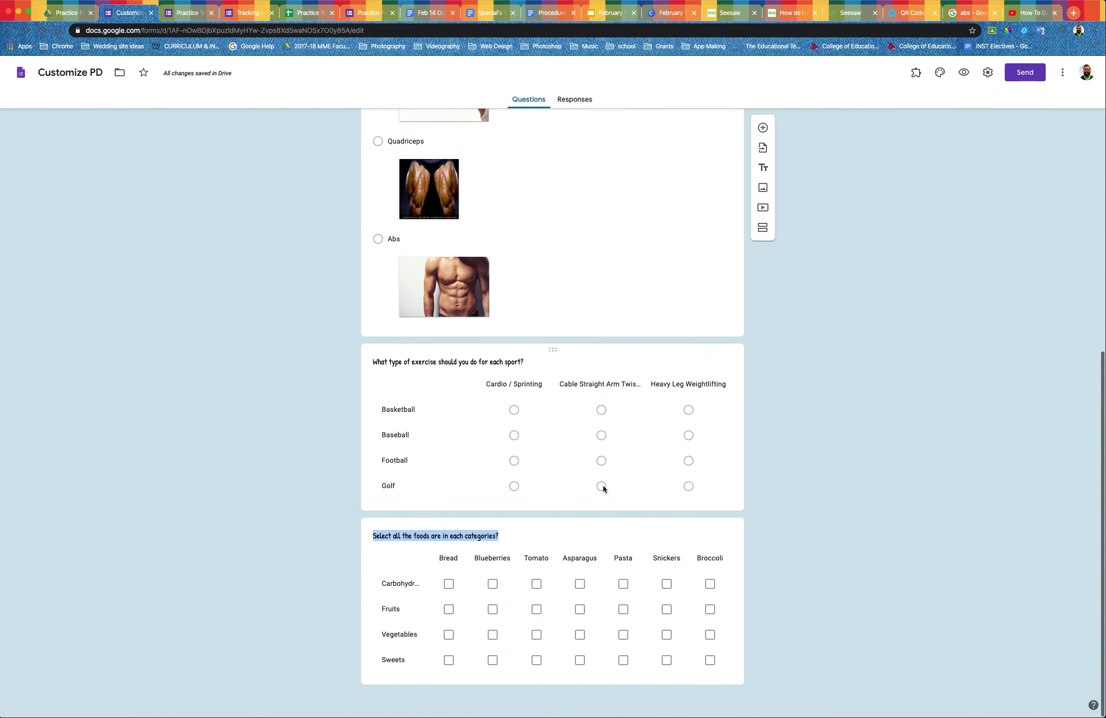
{"action": "scroll", "coordinate": [845, 499], "scroll_direction": "up", "scroll_amount": 10}
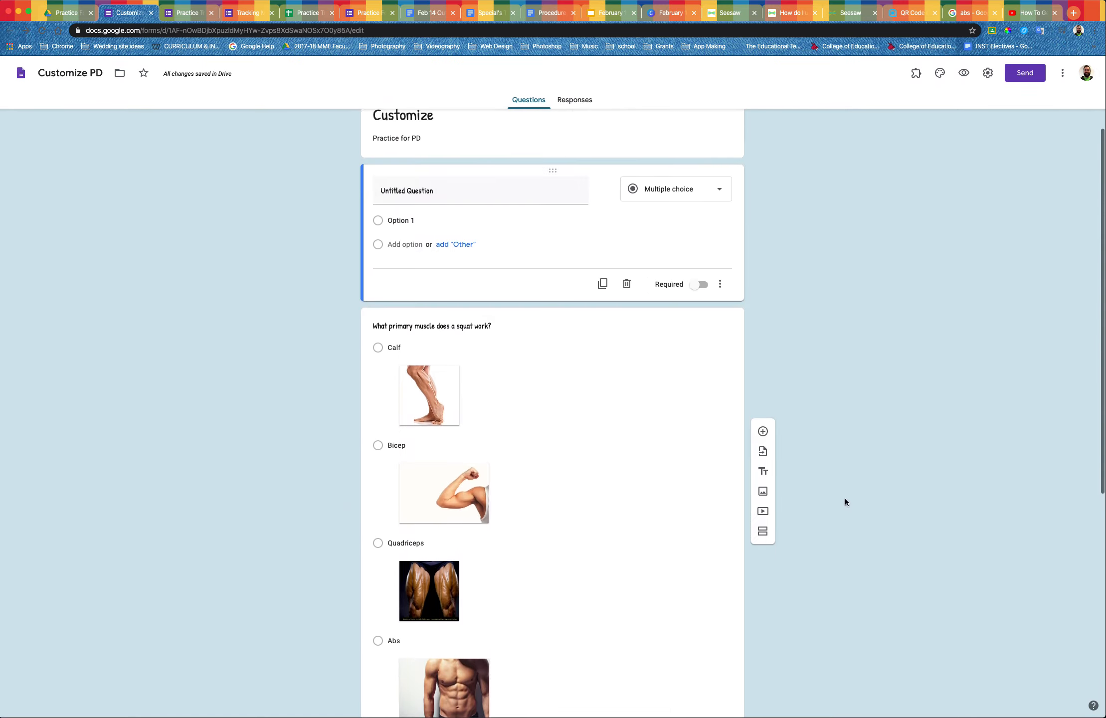
{"action": "scroll", "coordinate": [845, 501], "scroll_direction": "up", "scroll_amount": 2}
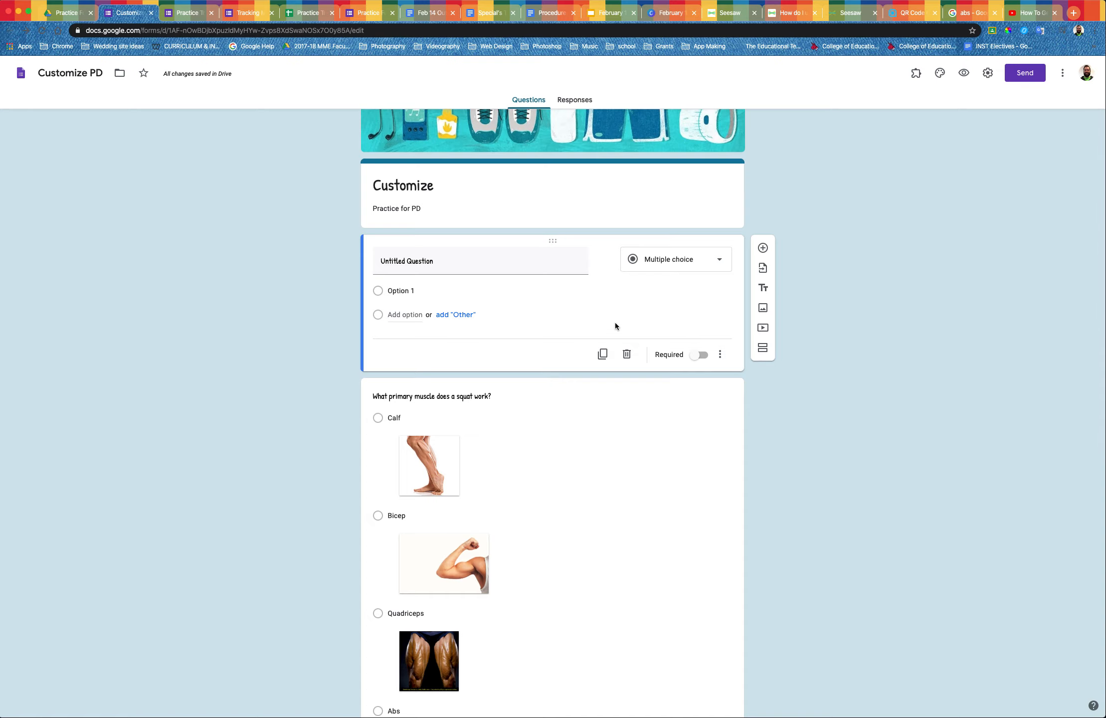
{"action": "scroll", "coordinate": [636, 426], "scroll_direction": "down", "scroll_amount": 9}
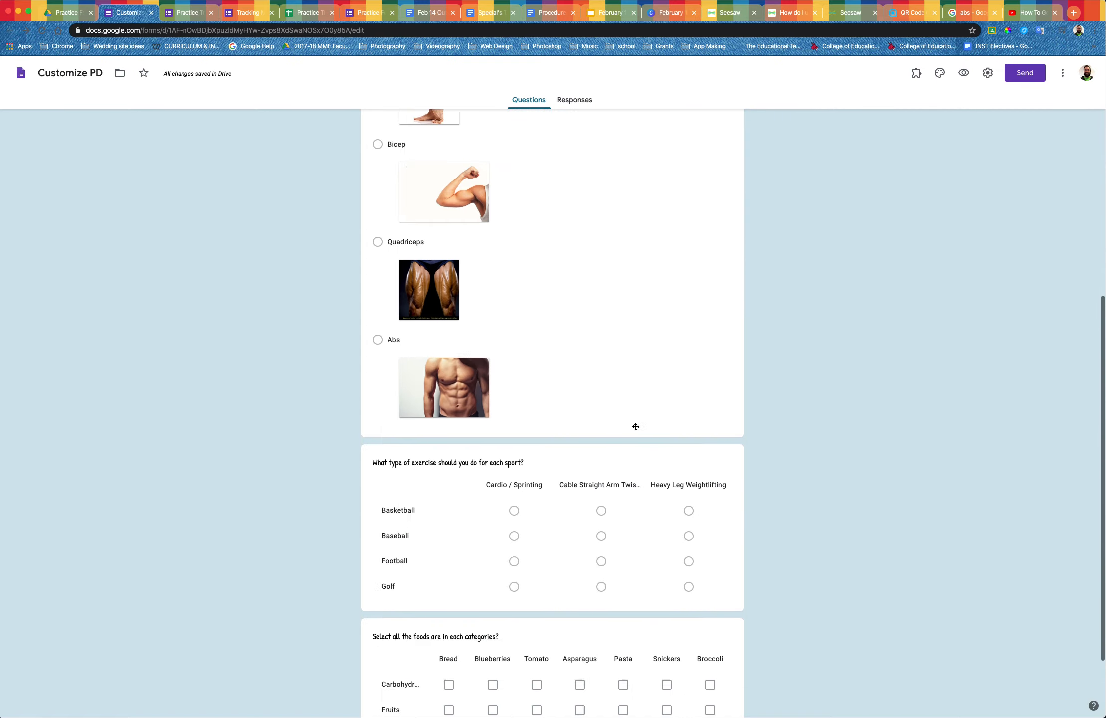
{"action": "scroll", "coordinate": [635, 427], "scroll_direction": "down", "scroll_amount": 3}
{"action": "scroll", "coordinate": [635, 425], "scroll_direction": "up", "scroll_amount": 12}
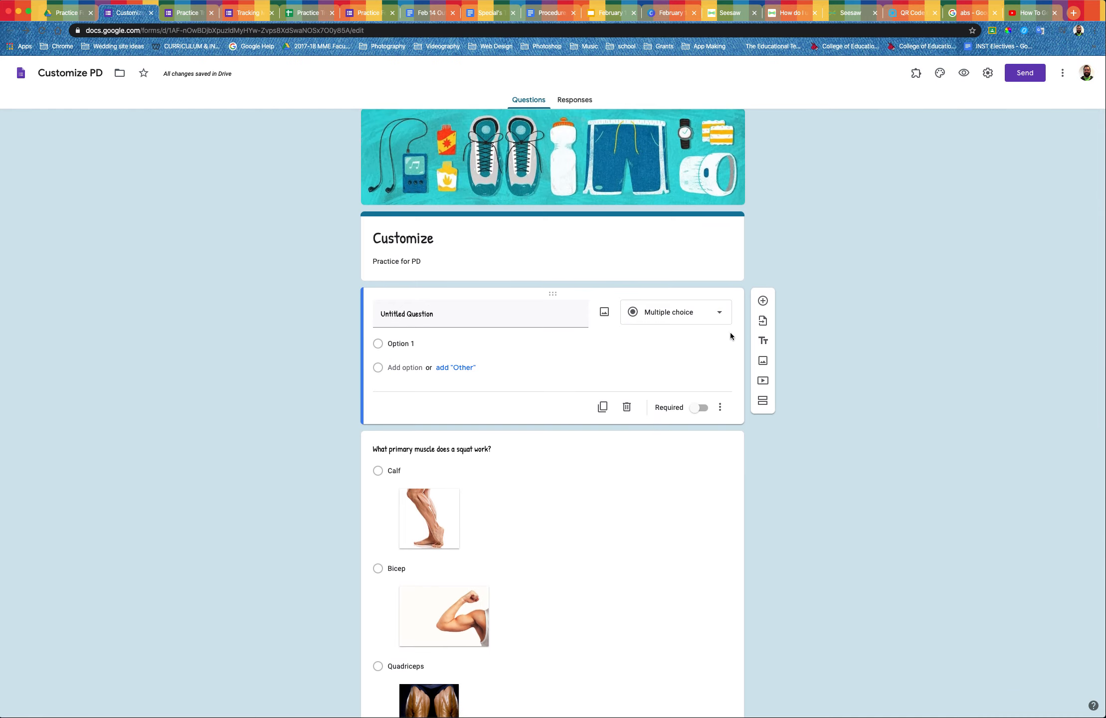
{"action": "left_click", "coordinate": [694, 350]}
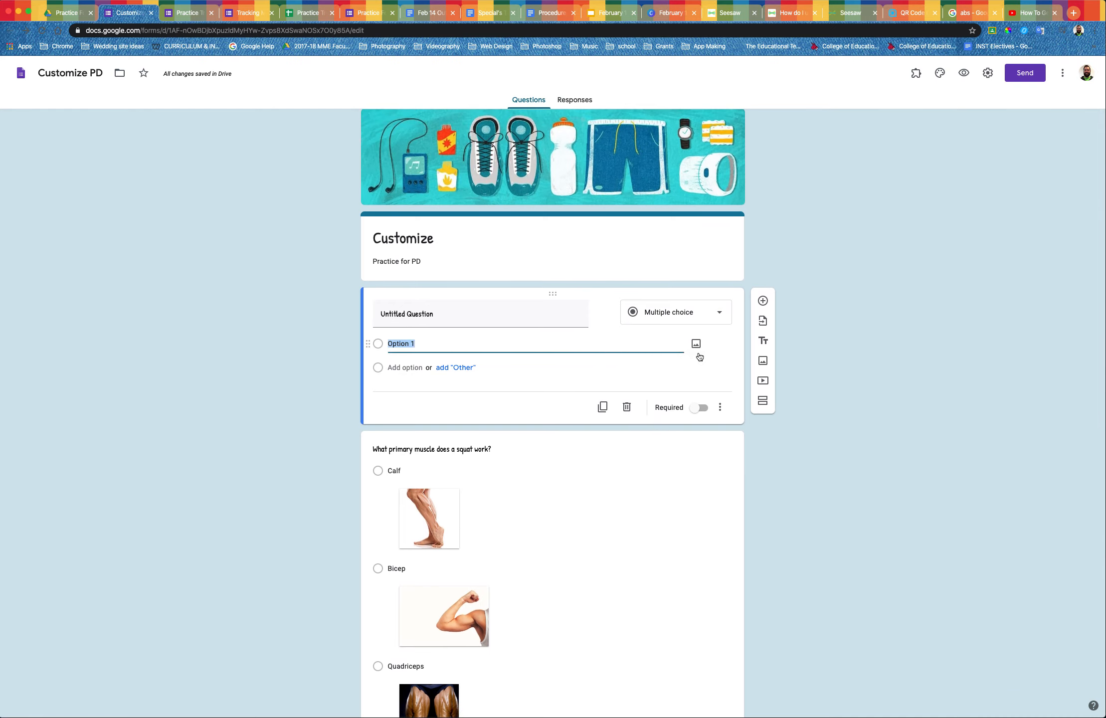
{"action": "left_click", "coordinate": [723, 369]}
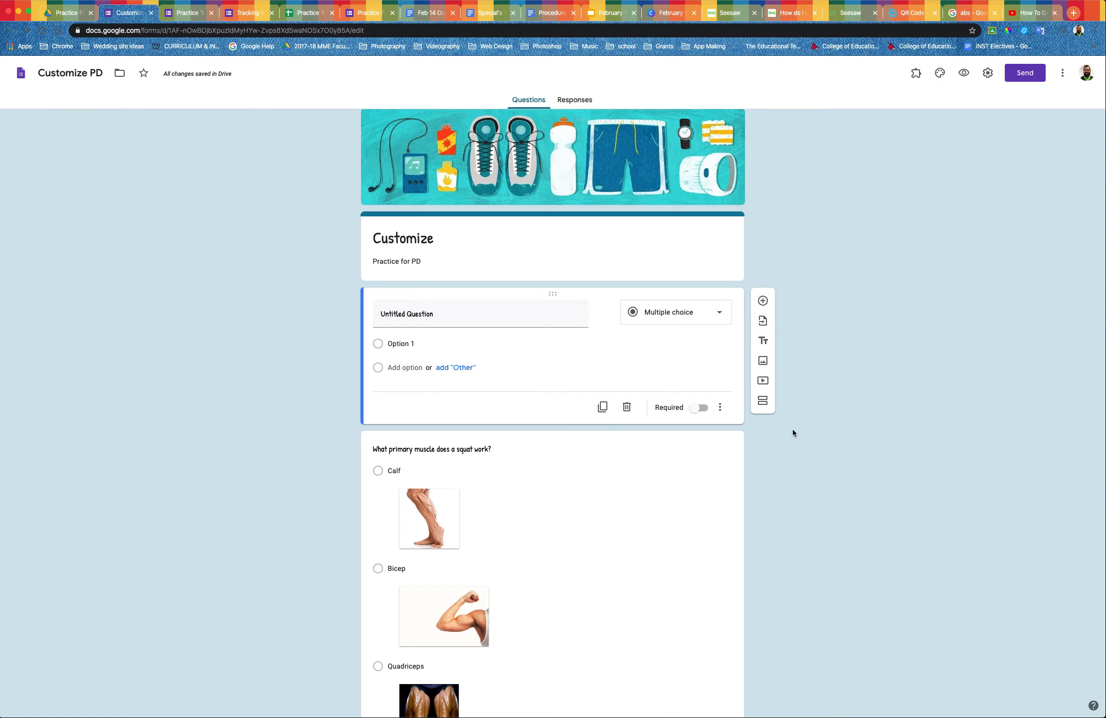
{"action": "scroll", "coordinate": [596, 473], "scroll_direction": "down", "scroll_amount": 7}
{"action": "scroll", "coordinate": [595, 474], "scroll_direction": "up", "scroll_amount": 5}
{"action": "scroll", "coordinate": [596, 474], "scroll_direction": "up", "scroll_amount": 2}
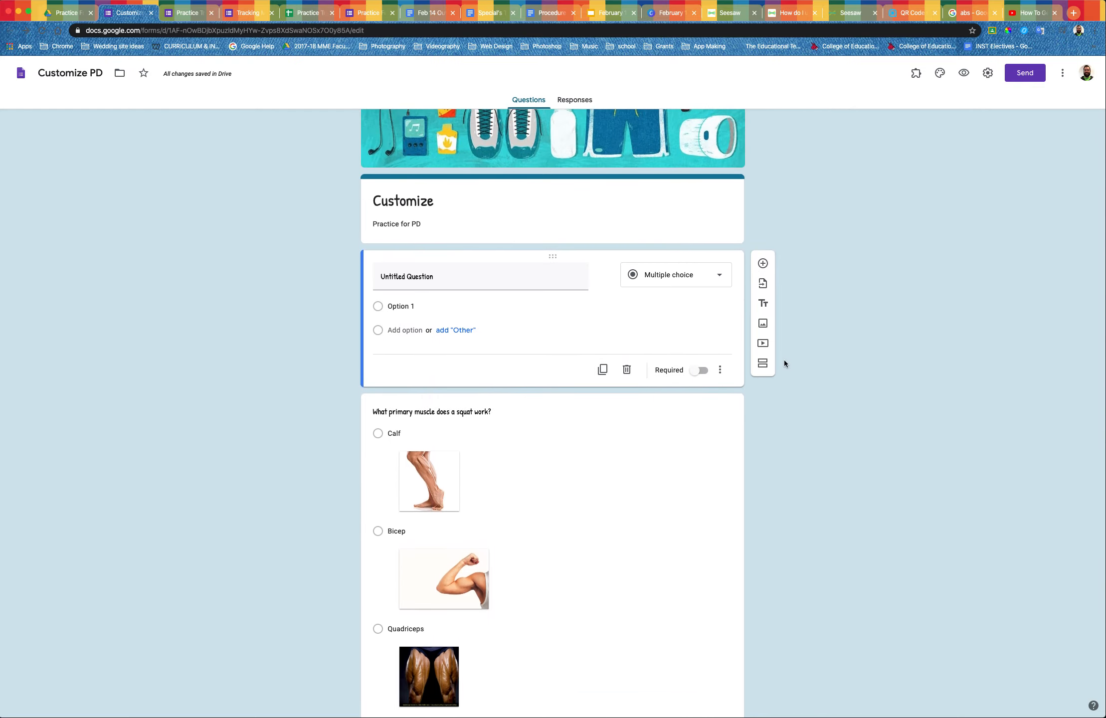
- Start inserting an image after the untitled question and look through the upload, camera, URL, Photos and Google Drive sources
{"action": "left_click", "coordinate": [764, 325]}
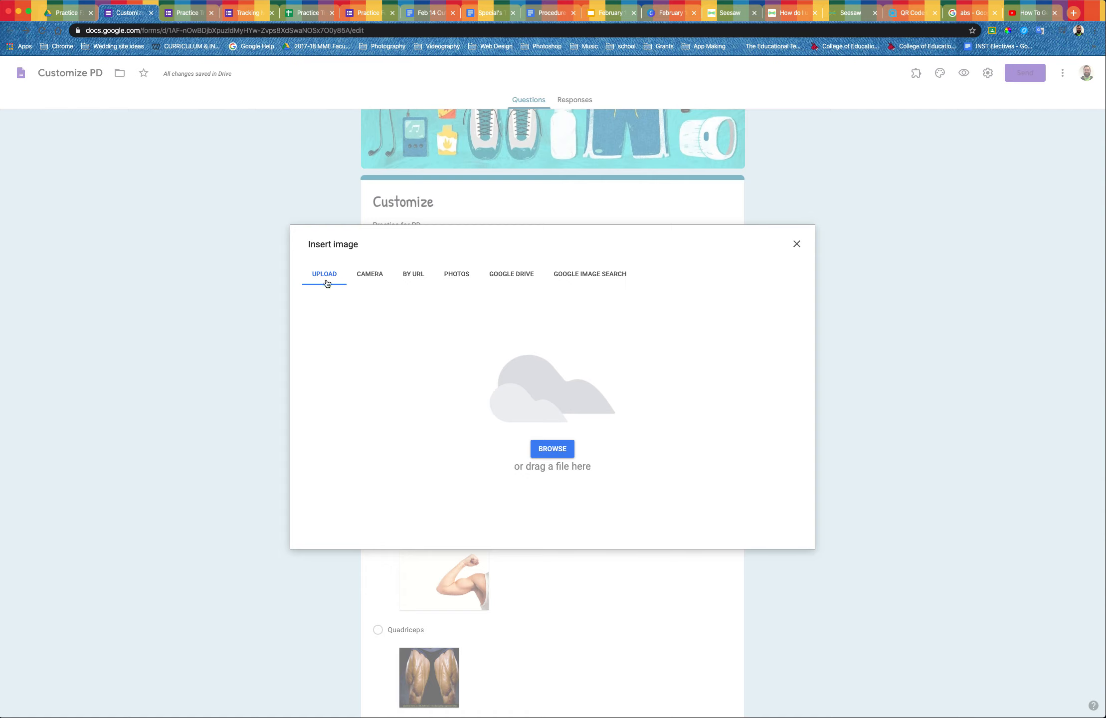
{"action": "left_click", "coordinate": [371, 278]}
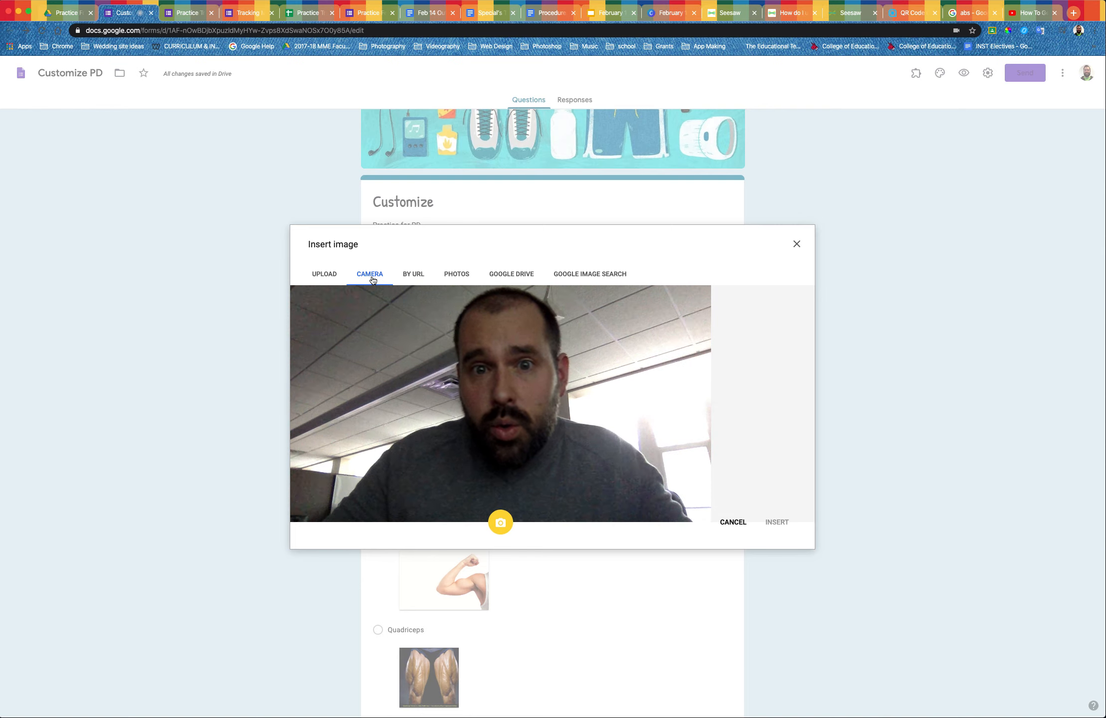
{"action": "left_click", "coordinate": [410, 277]}
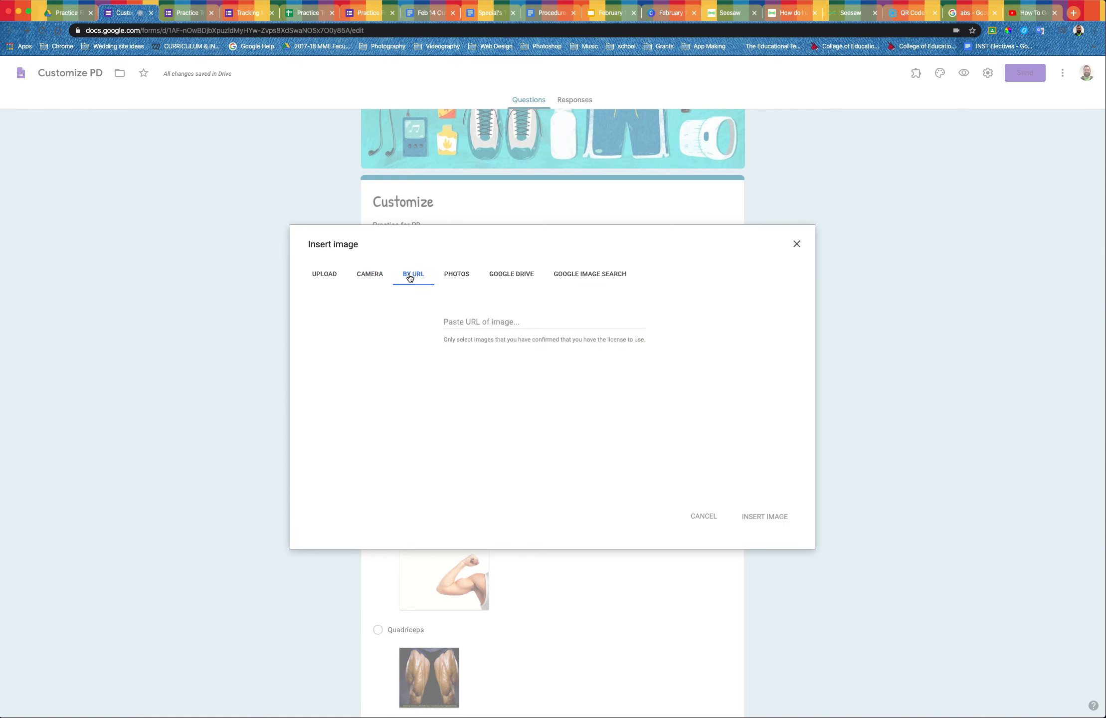
{"action": "left_click", "coordinate": [457, 276]}
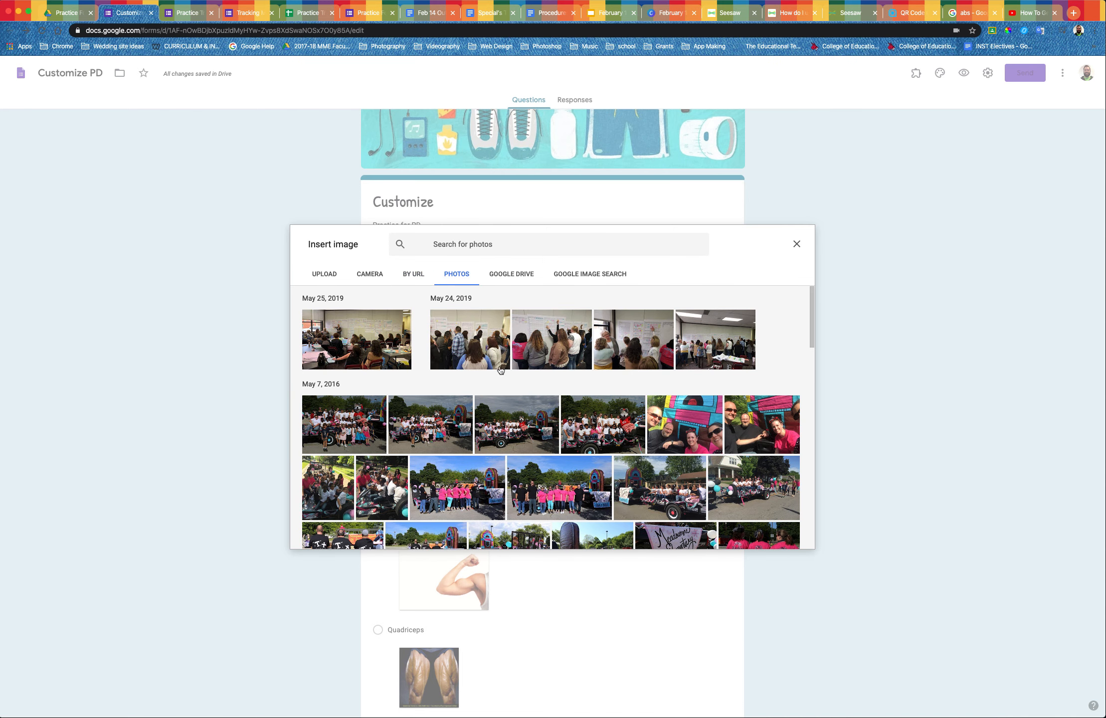
{"action": "left_click", "coordinate": [513, 275]}
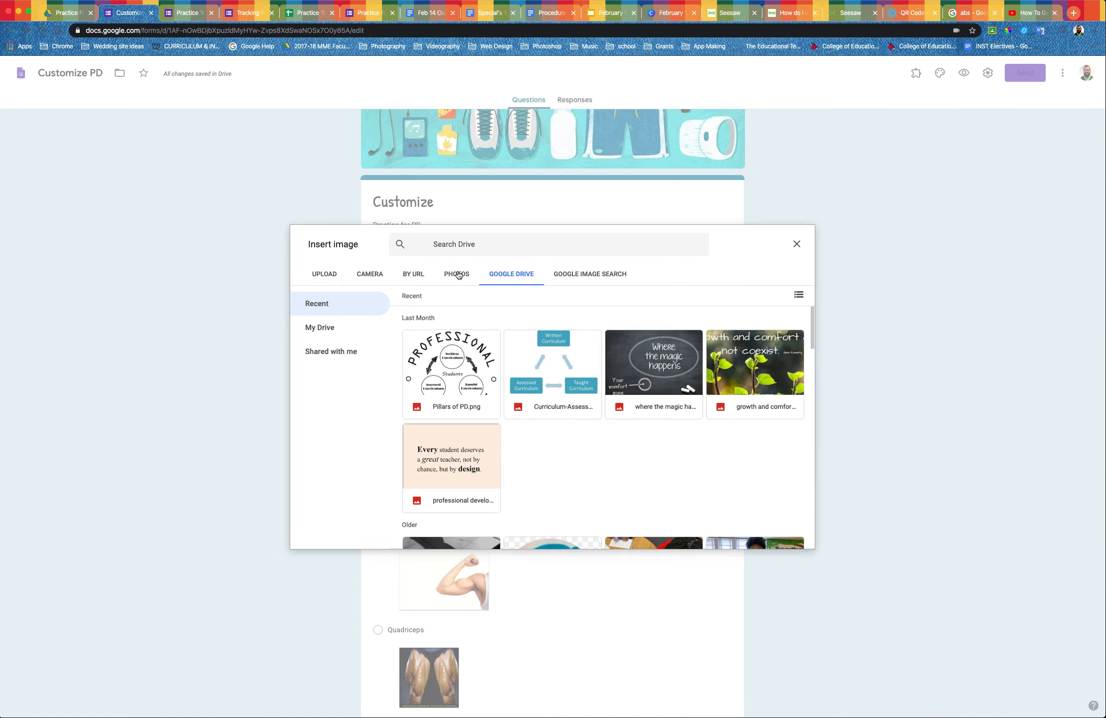
- Search Google images for "Squat" and insert the picture of the man squatting a barbell against a dark background
{"action": "left_click", "coordinate": [598, 275]}
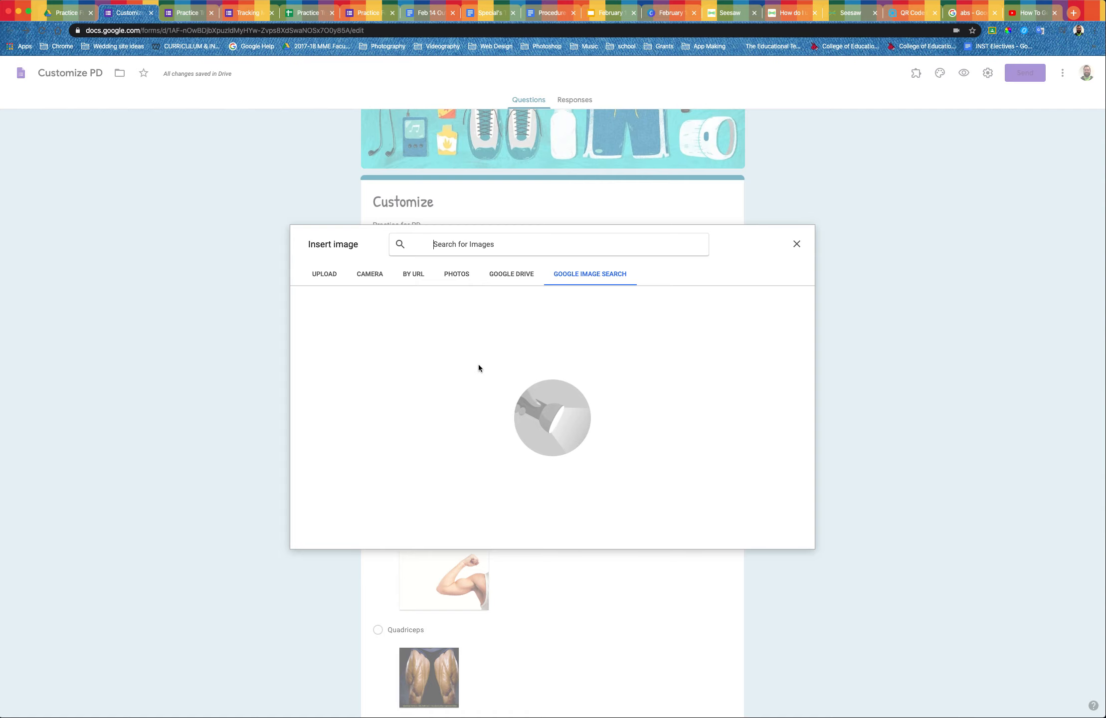
{"action": "type", "text": "Squat"}
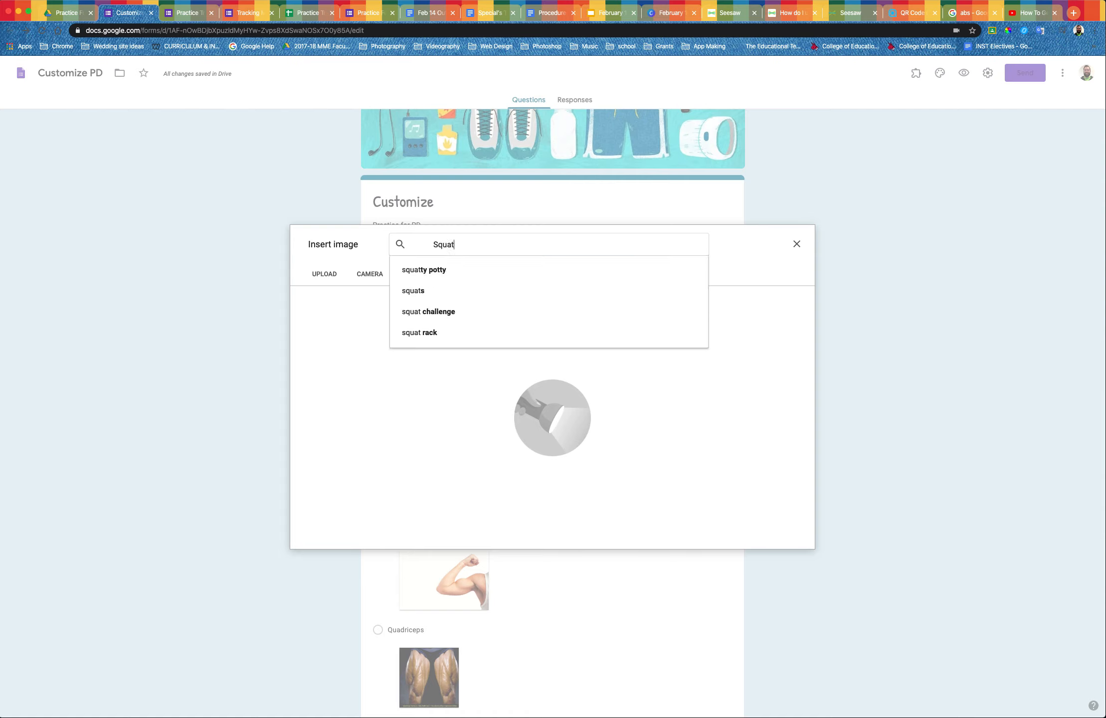
{"action": "key", "text": "Return"}
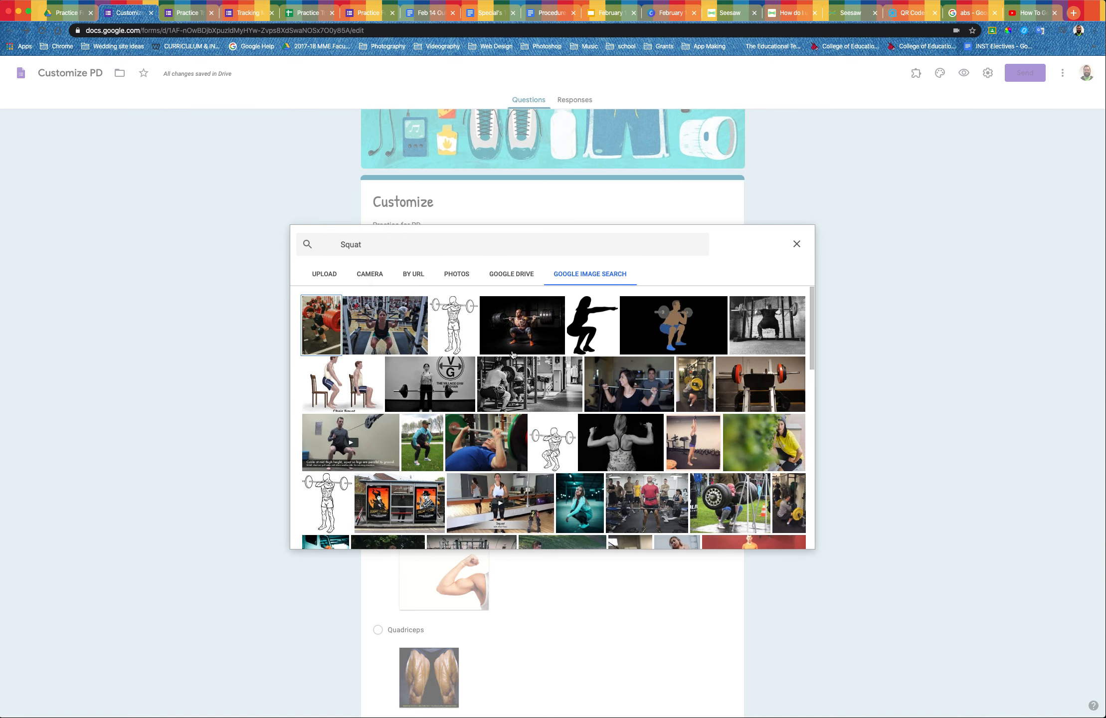
{"action": "left_click", "coordinate": [533, 319]}
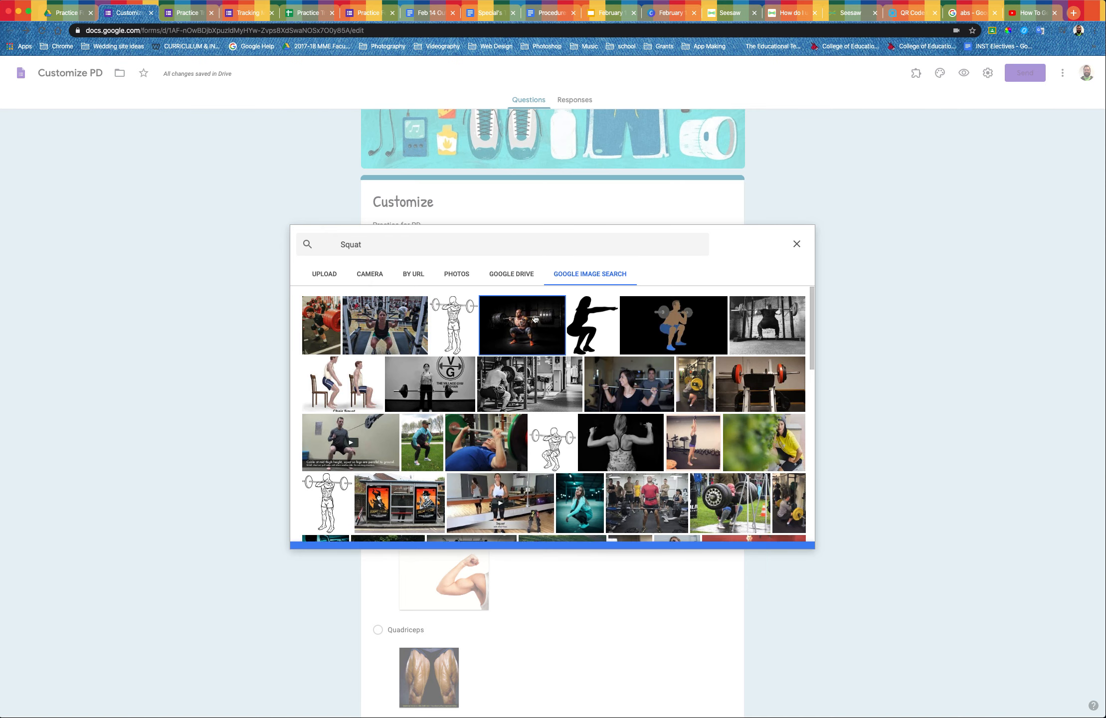
{"action": "left_click", "coordinate": [792, 534]}
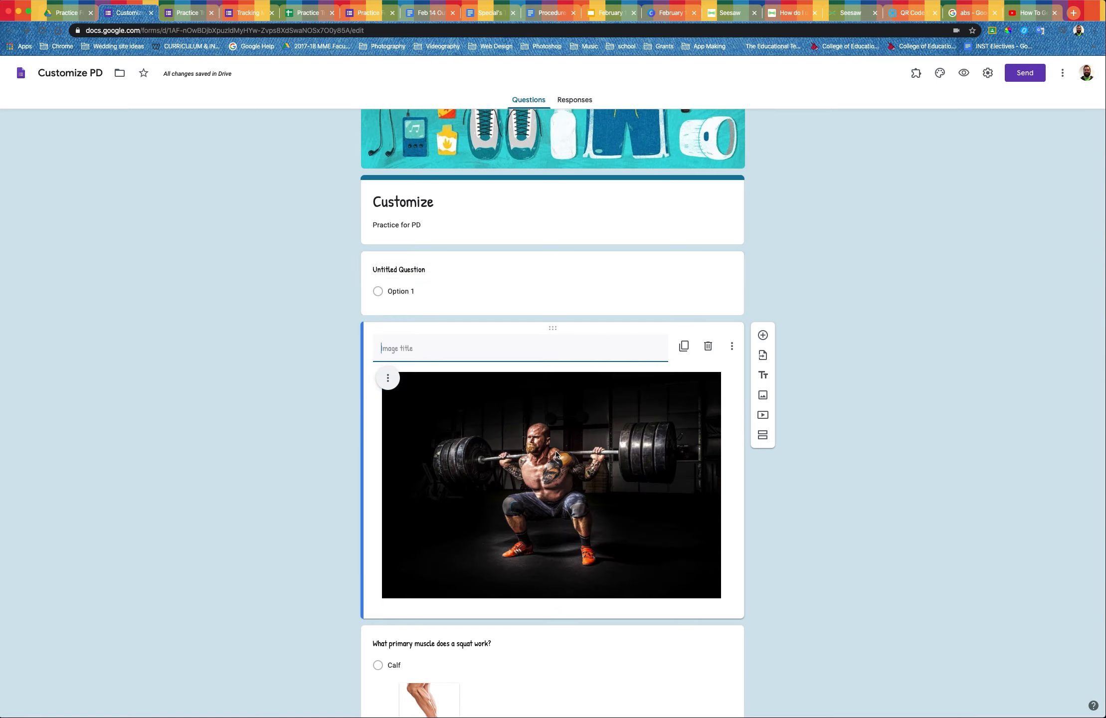
- Title the inserted barbell squat image "The perfect Squat"
{"action": "type", "text": "S"}
{"action": "key", "text": "BackSpace"}
{"action": "type", "text": "S"}
{"action": "key", "text": "BackSpace"}
{"action": "type", "text": "The perfect Squat"}
{"action": "left_click", "coordinate": [876, 536]}
- Examine how the titled squat image sits above the question about the primary muscle a squat works
{"action": "scroll", "coordinate": [541, 433], "scroll_direction": "down", "scroll_amount": 5}
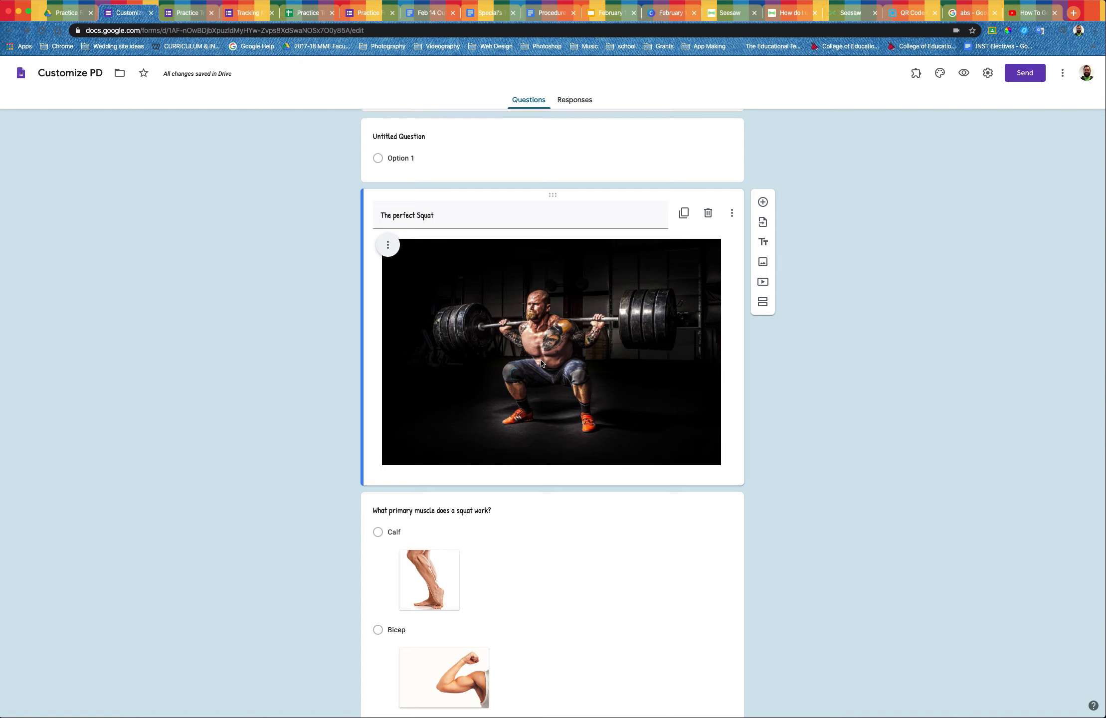
{"action": "scroll", "coordinate": [539, 421], "scroll_direction": "down", "scroll_amount": 2}
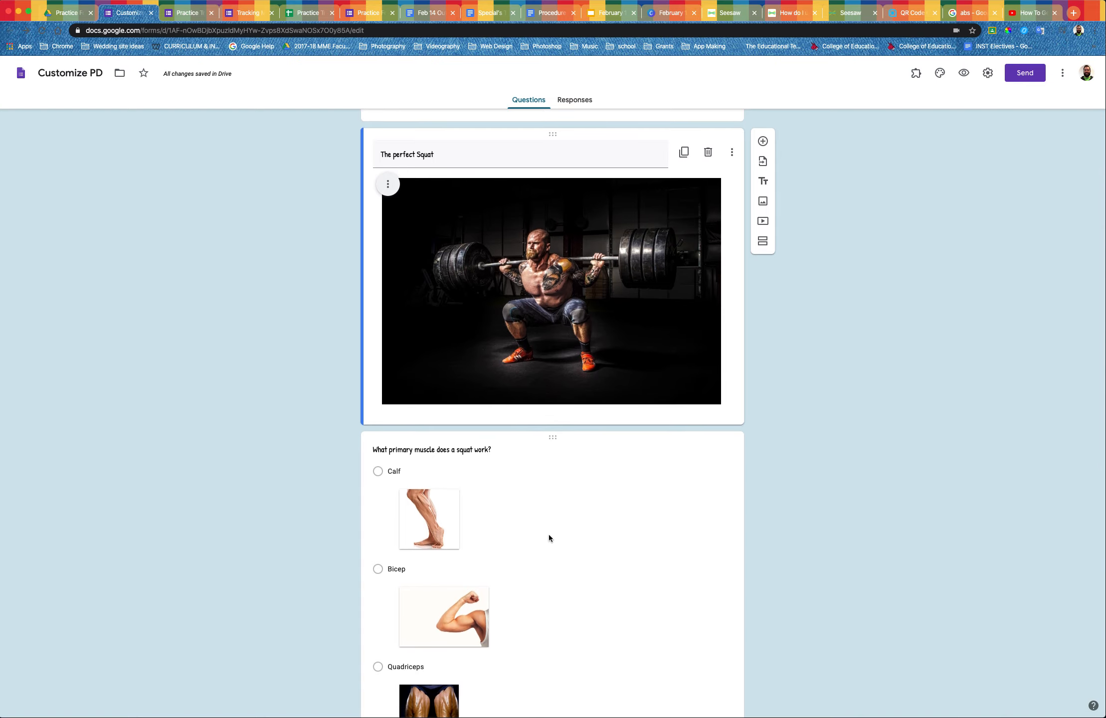
{"action": "scroll", "coordinate": [558, 523], "scroll_direction": "up", "scroll_amount": 2}
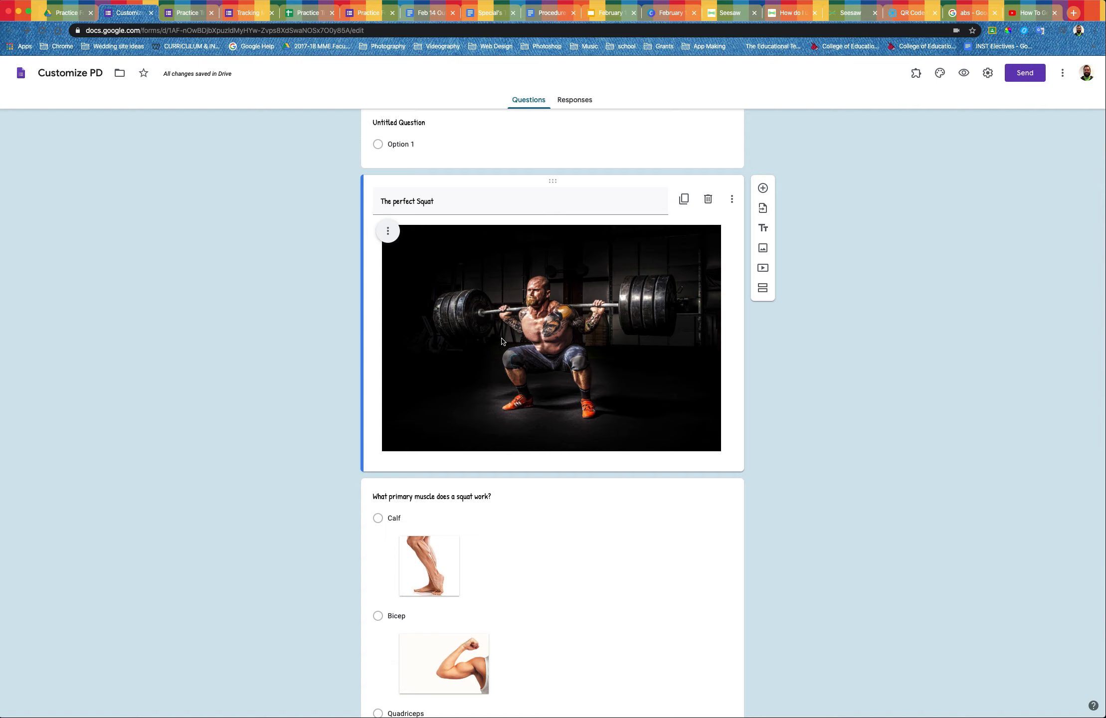
{"action": "scroll", "coordinate": [527, 405], "scroll_direction": "down", "scroll_amount": 1}
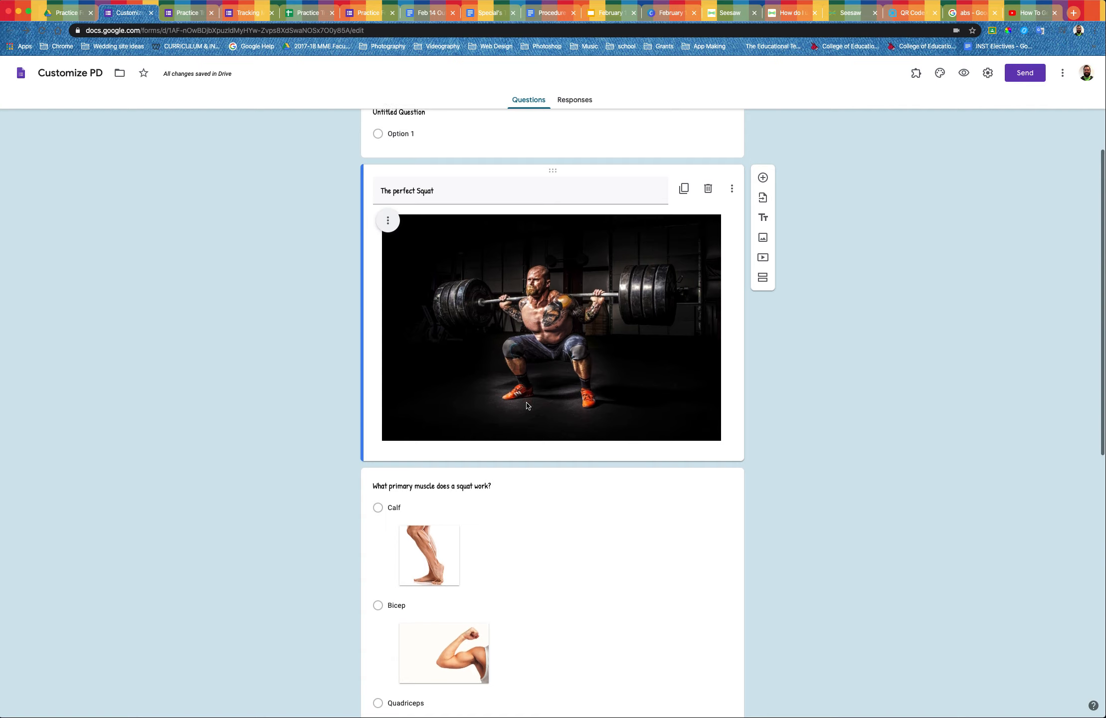
{"action": "scroll", "coordinate": [527, 406], "scroll_direction": "down", "scroll_amount": 1}
{"action": "scroll", "coordinate": [528, 404], "scroll_direction": "up", "scroll_amount": 1}
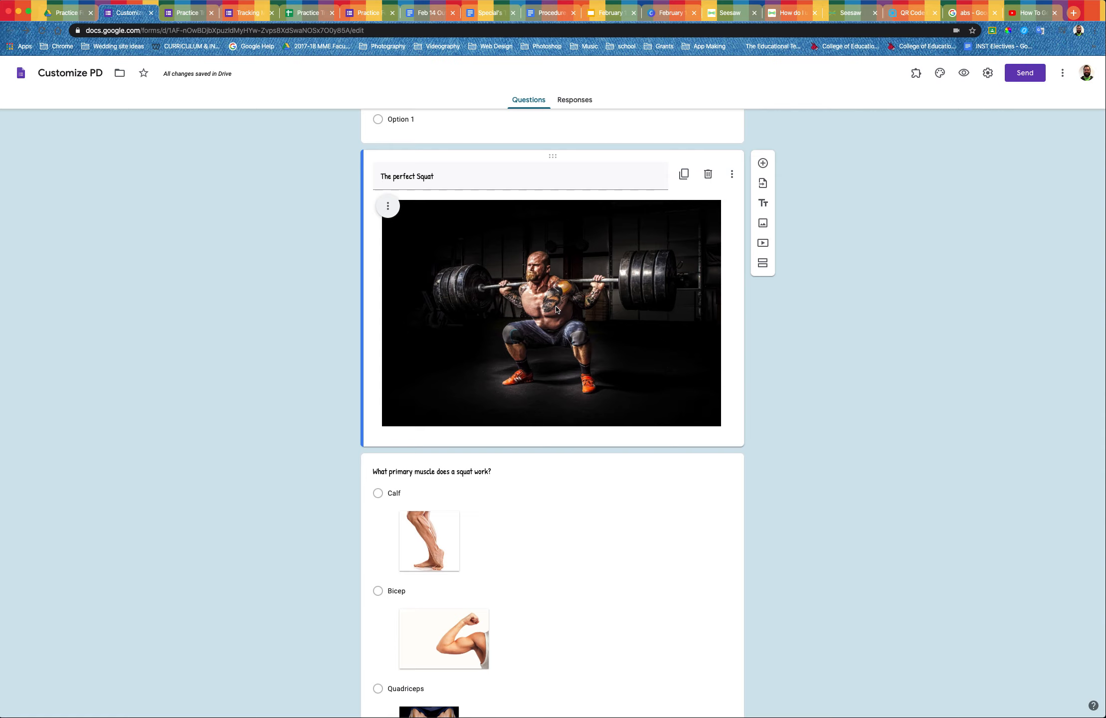
{"action": "scroll", "coordinate": [556, 345], "scroll_direction": "down", "scroll_amount": 3}
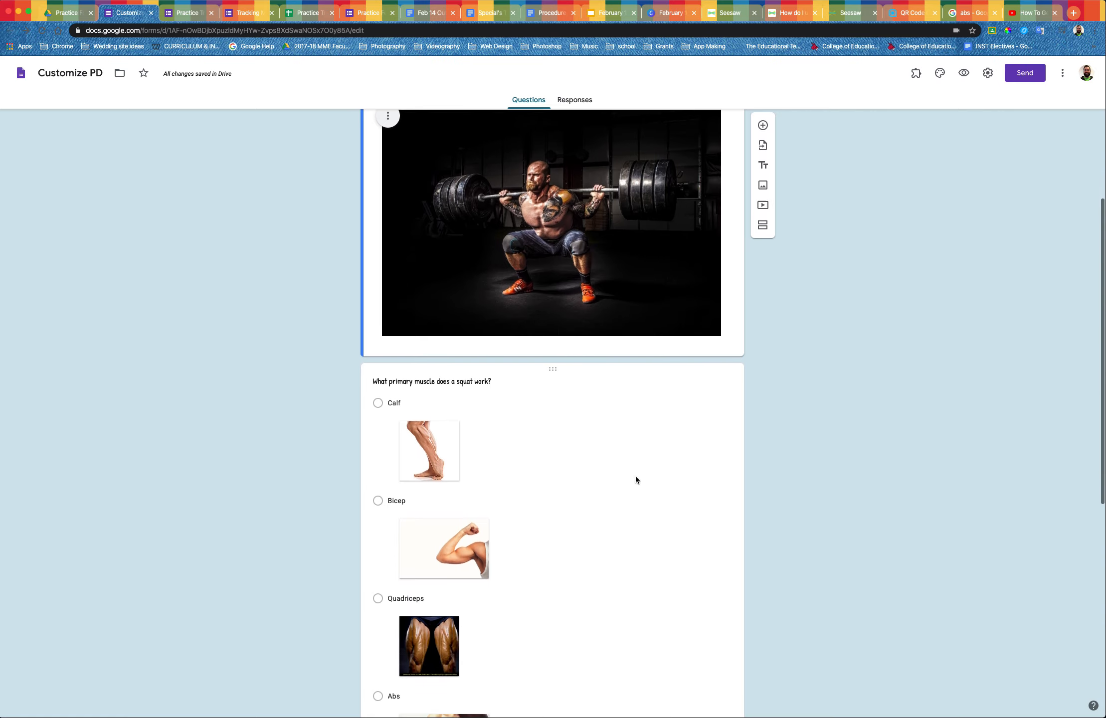
{"action": "scroll", "coordinate": [560, 497], "scroll_direction": "up", "scroll_amount": 1}
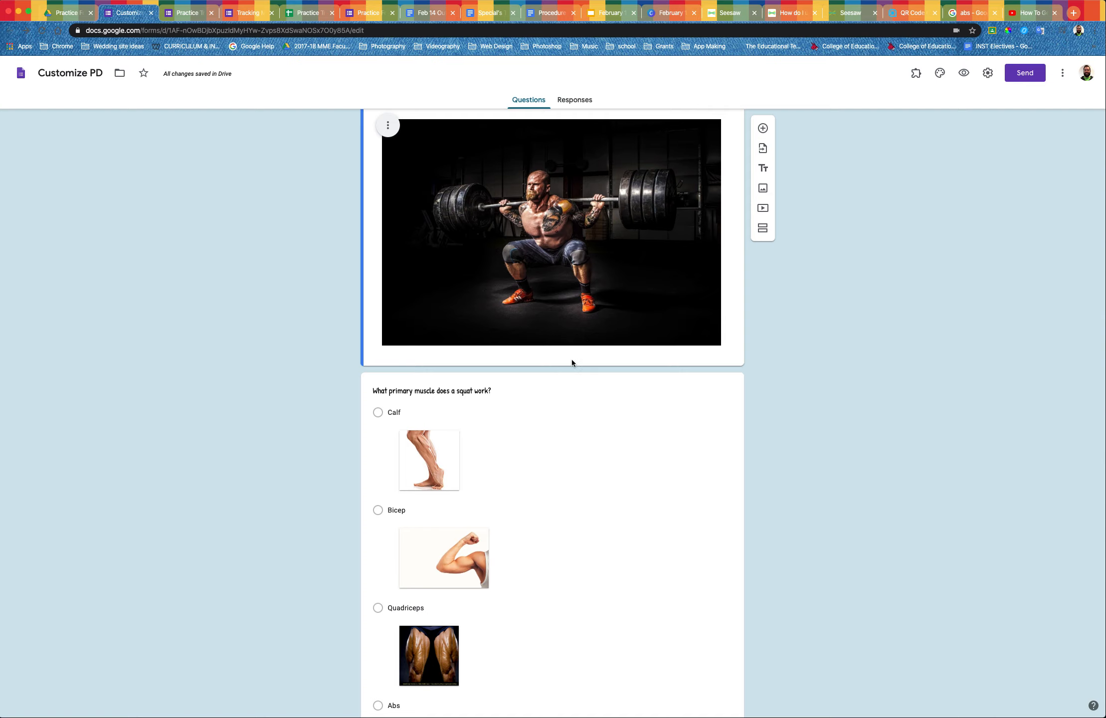
{"action": "scroll", "coordinate": [571, 359], "scroll_direction": "up", "scroll_amount": 2}
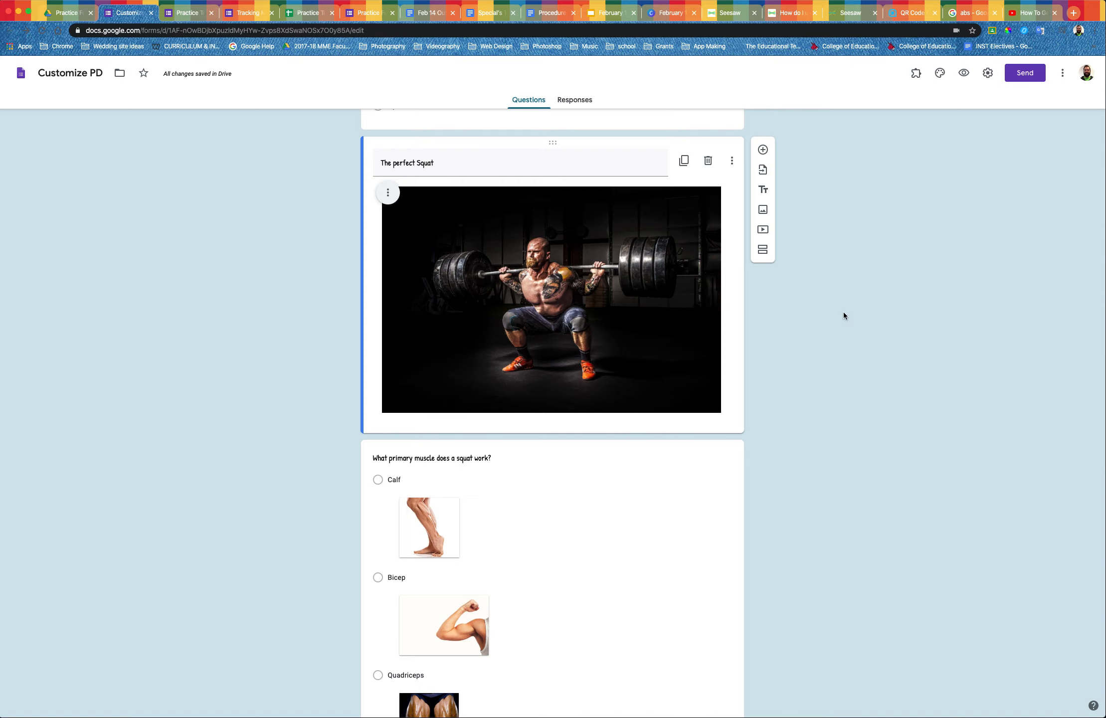
- Start adding a video after the squat image and search YouTube for "squat"
{"action": "left_click", "coordinate": [763, 230]}
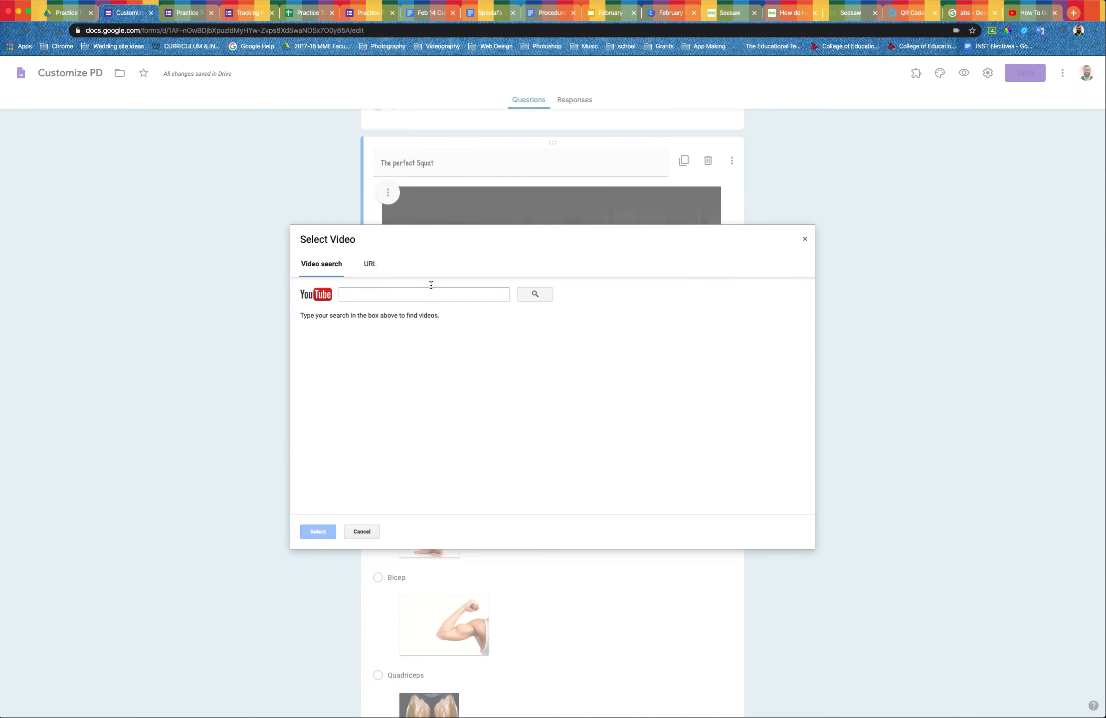
{"action": "left_click", "coordinate": [366, 294]}
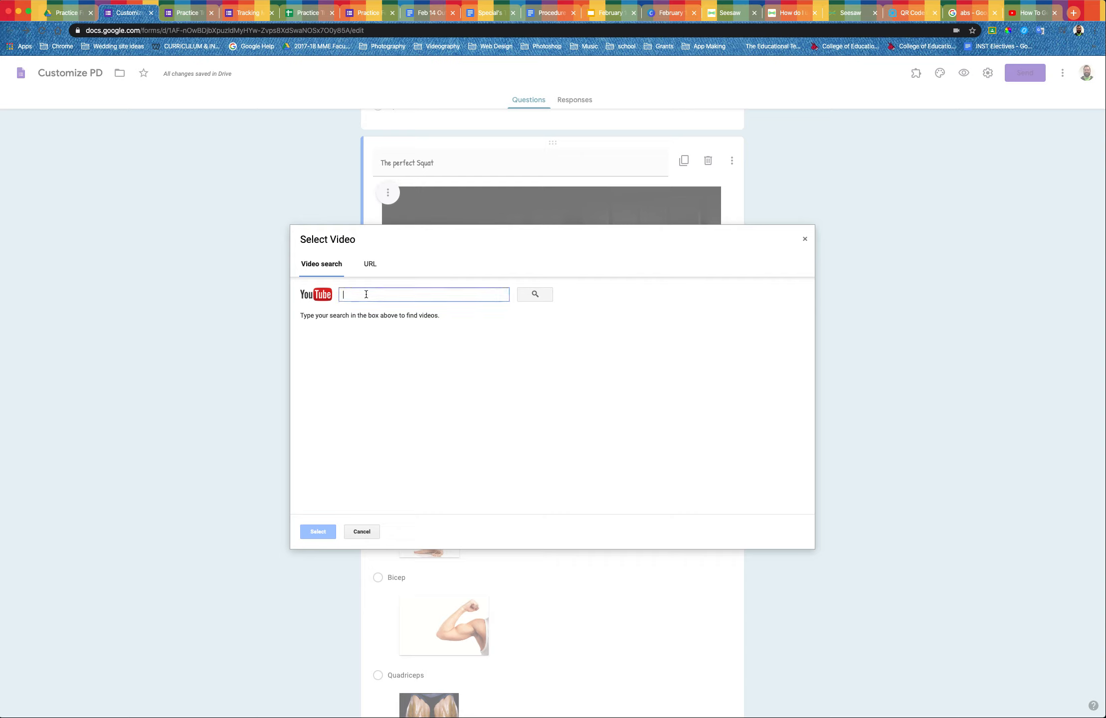
{"action": "type", "text": "squat"}
{"action": "key", "text": "Return"}
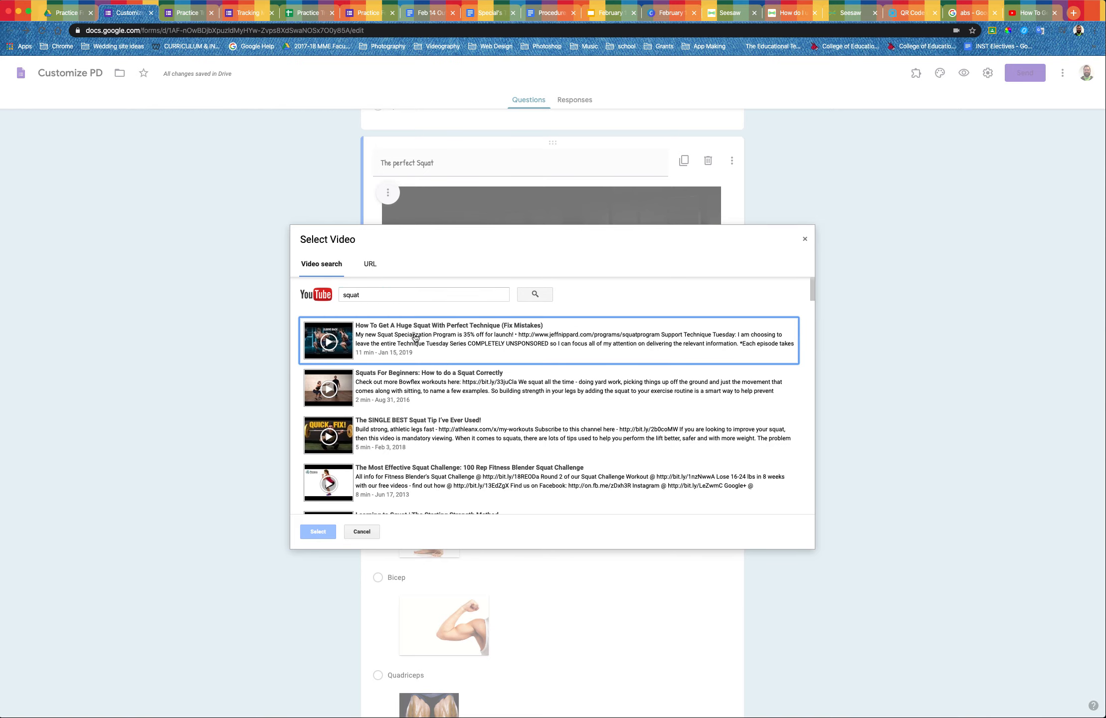
{"action": "left_click", "coordinate": [370, 265]}
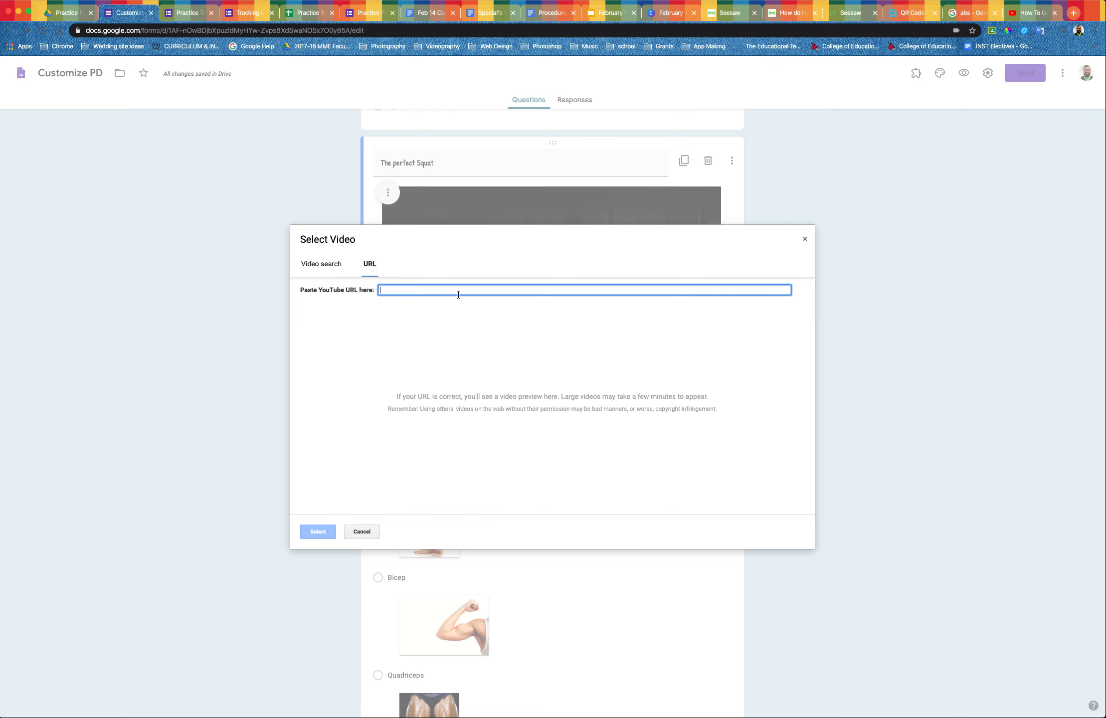
{"action": "type", "text": "https://www.youtube.com/watch?v=bEv6CCg2BC8"}
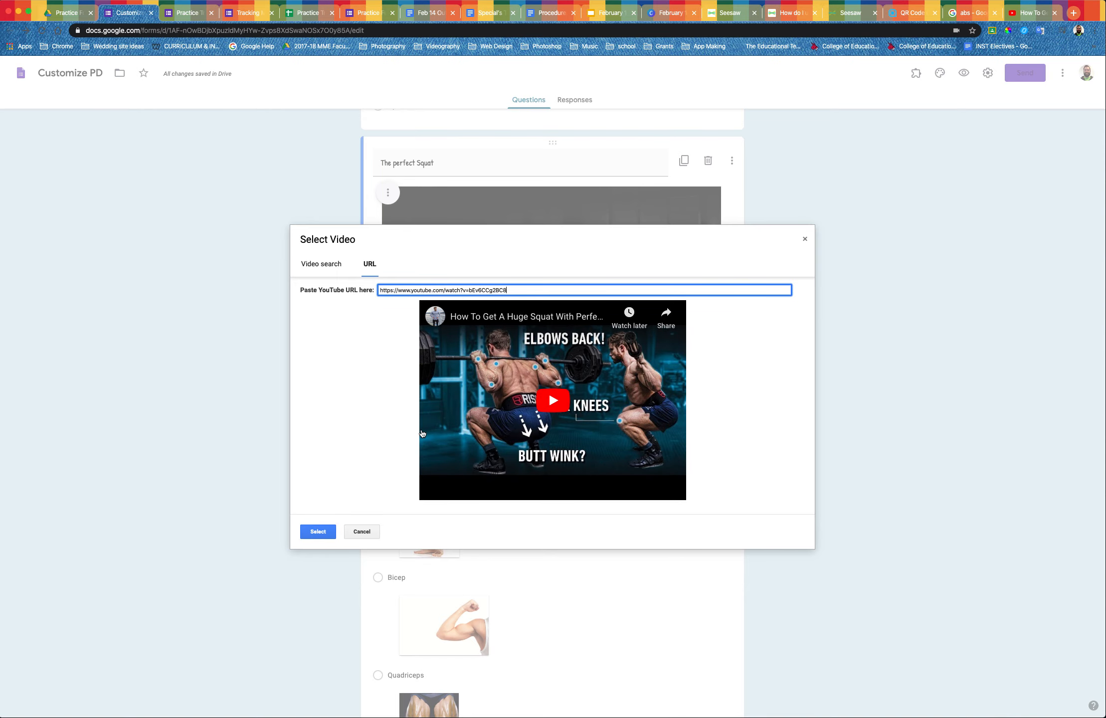
{"action": "left_click", "coordinate": [319, 532]}
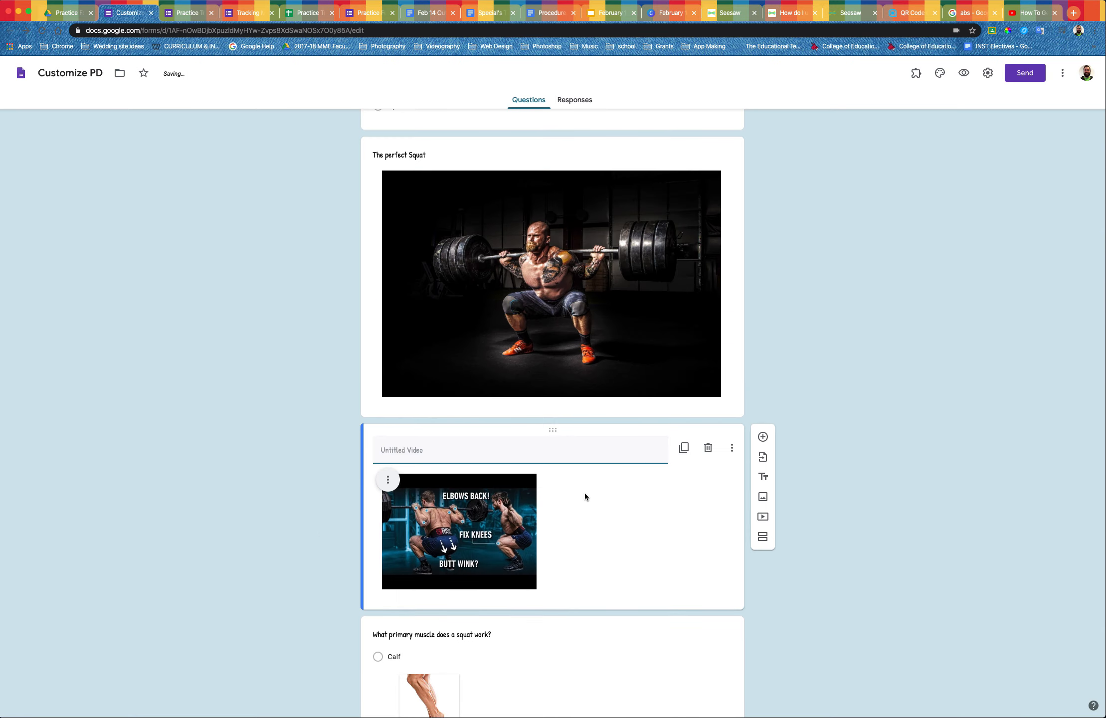
{"action": "type", "text": "How to do the perfect squat"}
- Examine how the titled squat video sits between the squat image and the primary muscle question
{"action": "scroll", "coordinate": [560, 387], "scroll_direction": "down", "scroll_amount": 2}
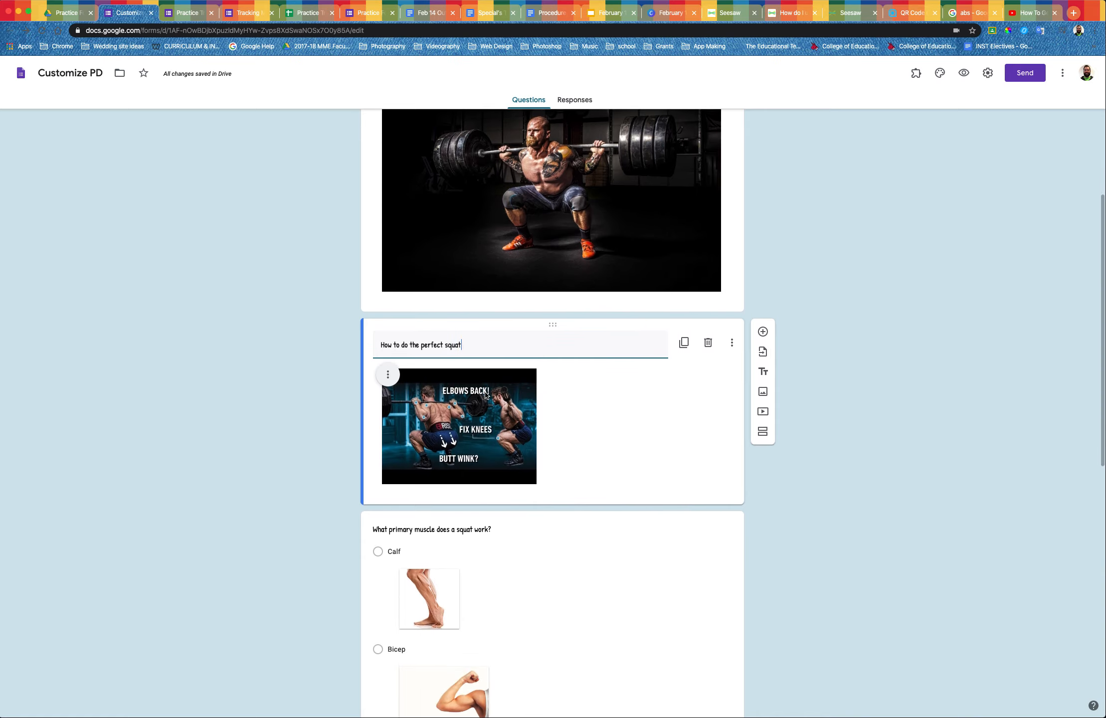
{"action": "scroll", "coordinate": [486, 398], "scroll_direction": "down", "scroll_amount": 3}
{"action": "scroll", "coordinate": [486, 400], "scroll_direction": "down", "scroll_amount": 1}
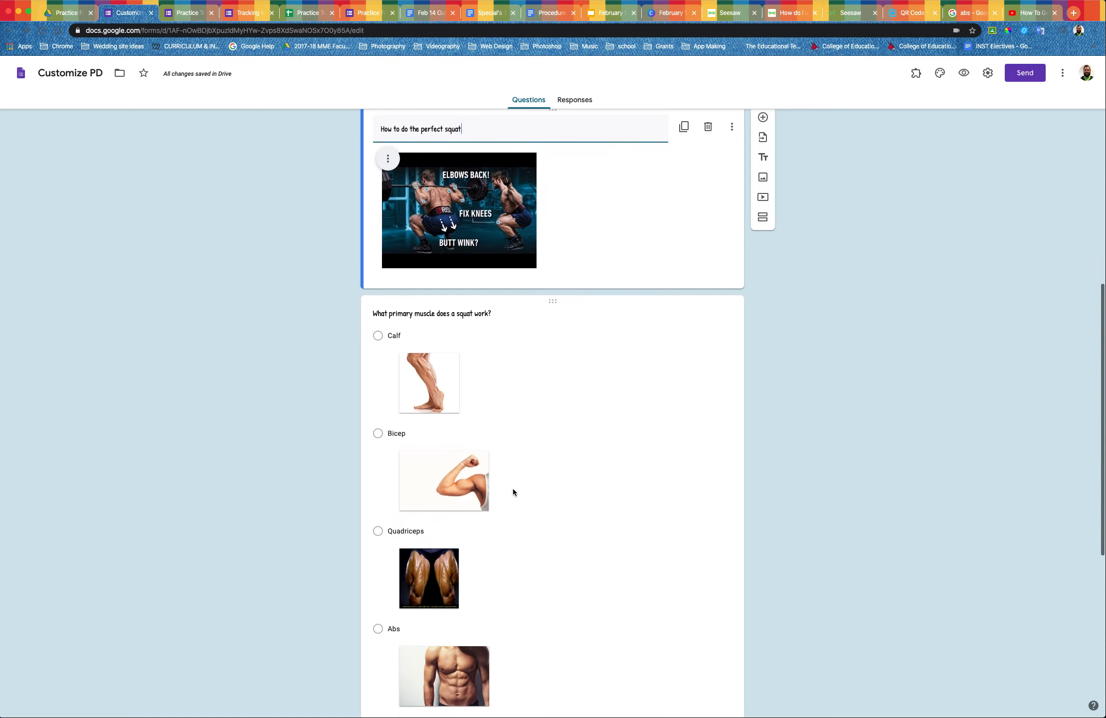
{"action": "scroll", "coordinate": [452, 465], "scroll_direction": "up", "scroll_amount": 1}
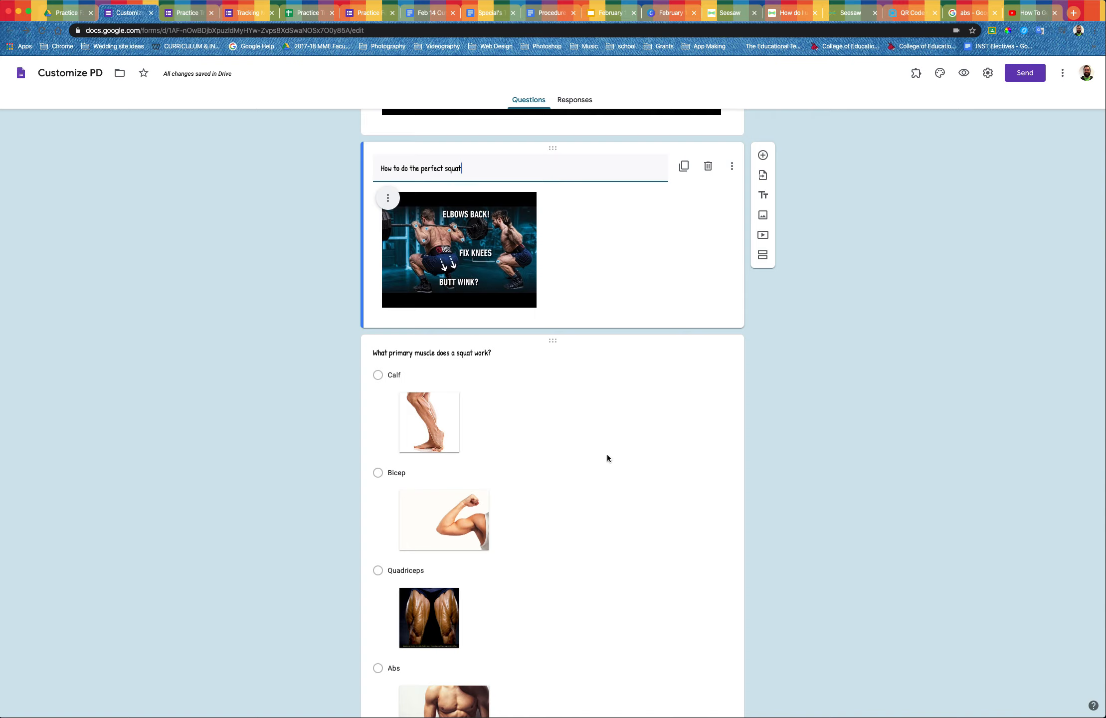
{"action": "scroll", "coordinate": [606, 455], "scroll_direction": "up", "scroll_amount": 1}
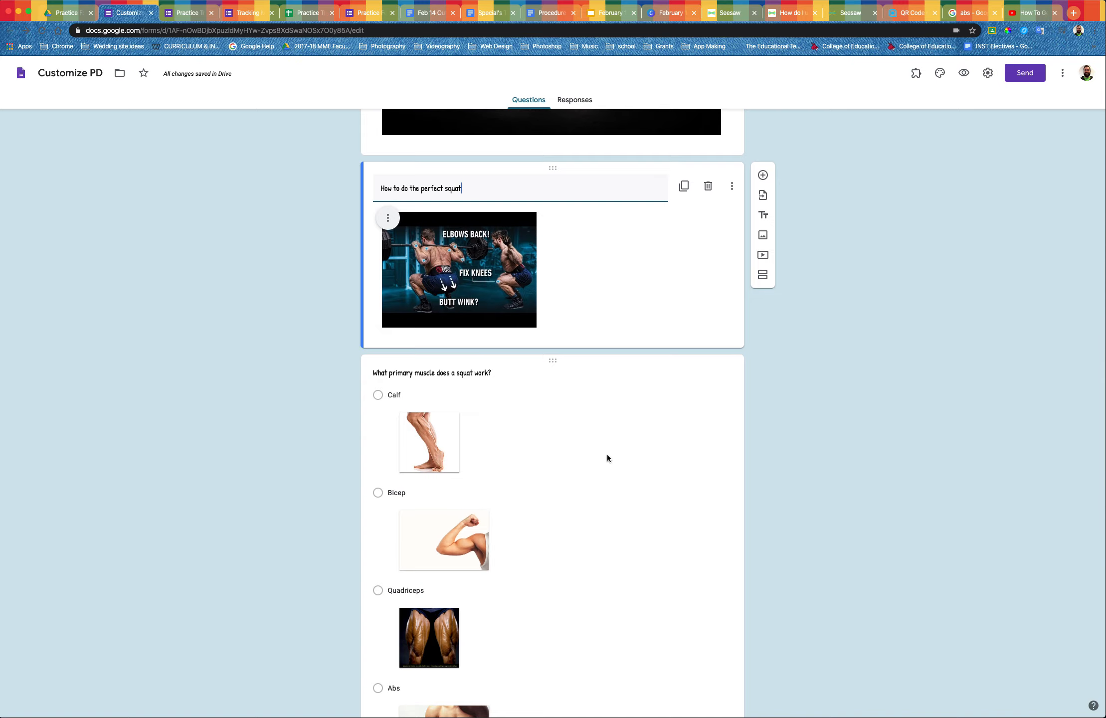
{"action": "scroll", "coordinate": [606, 458], "scroll_direction": "up", "scroll_amount": 2}
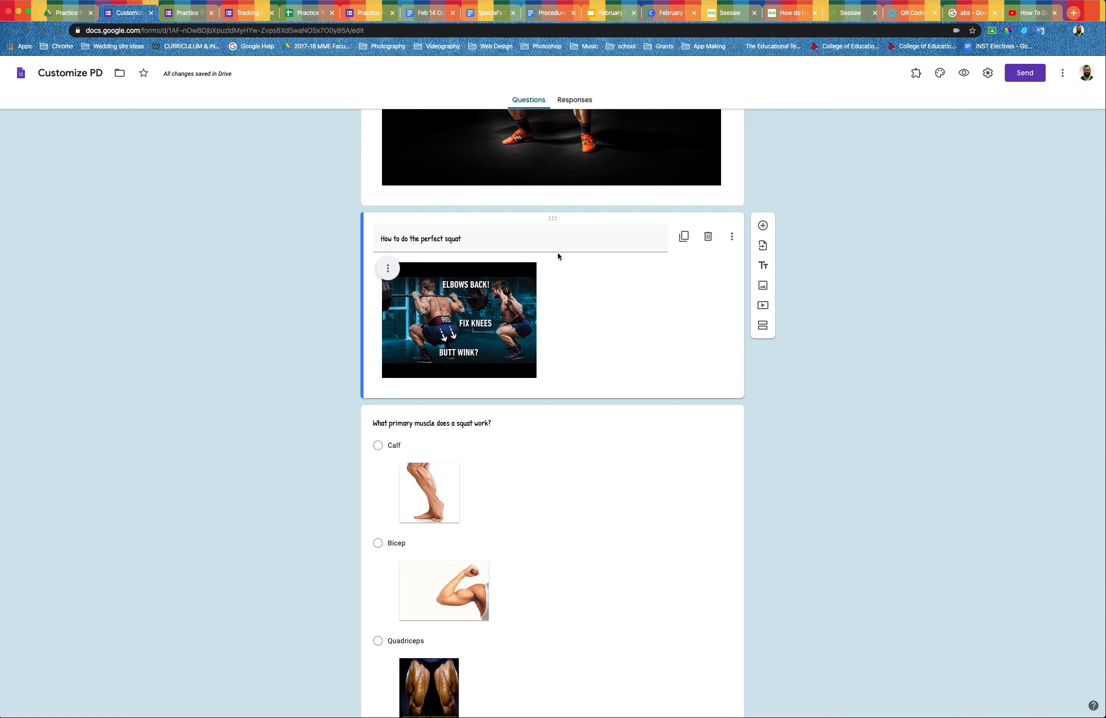
{"action": "scroll", "coordinate": [645, 408], "scroll_direction": "up", "scroll_amount": 5}
{"action": "scroll", "coordinate": [624, 377], "scroll_direction": "down", "scroll_amount": 5}
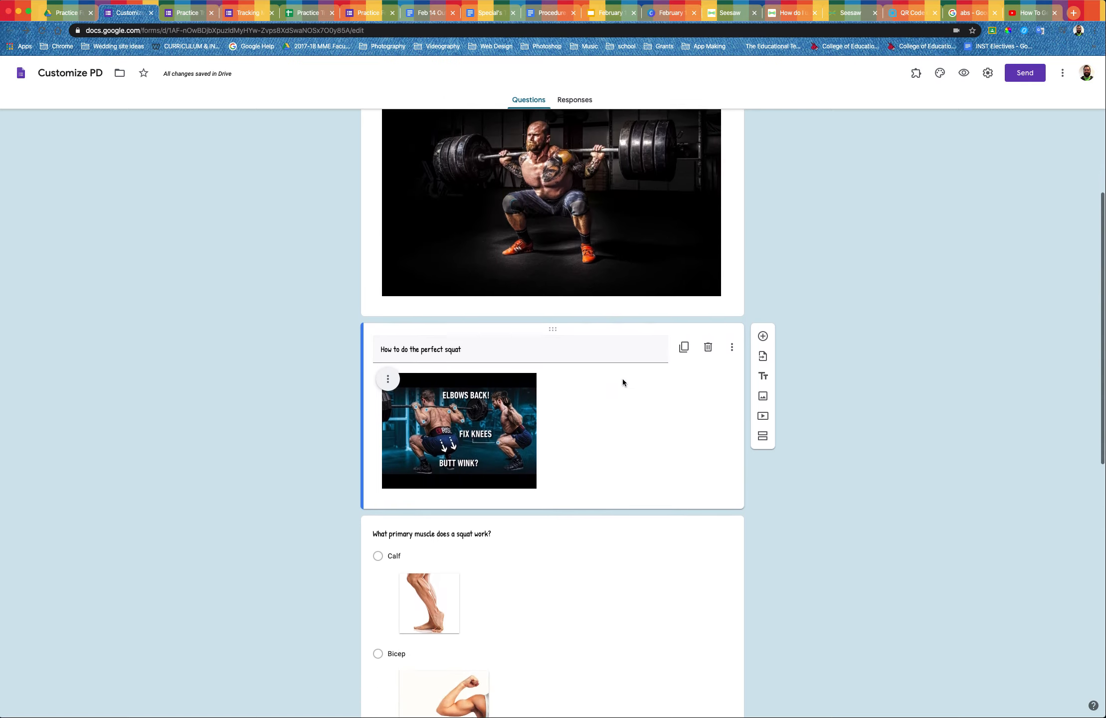
- Add a new section after the question about the primary muscle a squat works
{"action": "scroll", "coordinate": [522, 378], "scroll_direction": "down", "scroll_amount": 3}
{"action": "scroll", "coordinate": [514, 408], "scroll_direction": "down", "scroll_amount": 8}
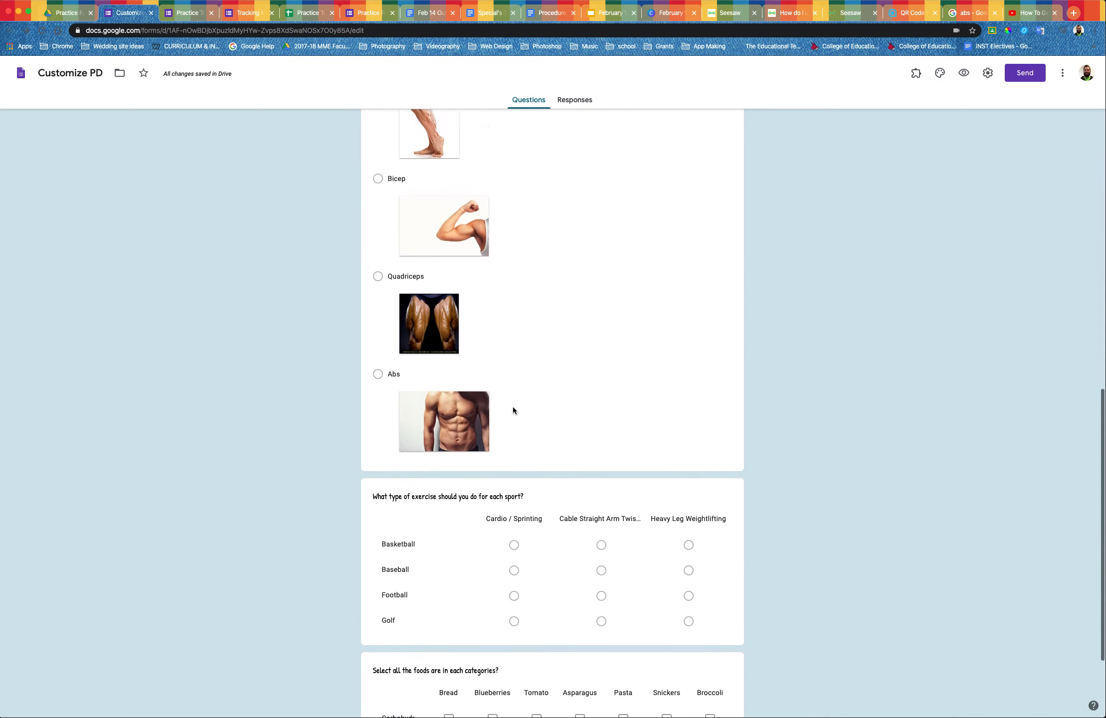
{"action": "scroll", "coordinate": [513, 408], "scroll_direction": "down", "scroll_amount": 2}
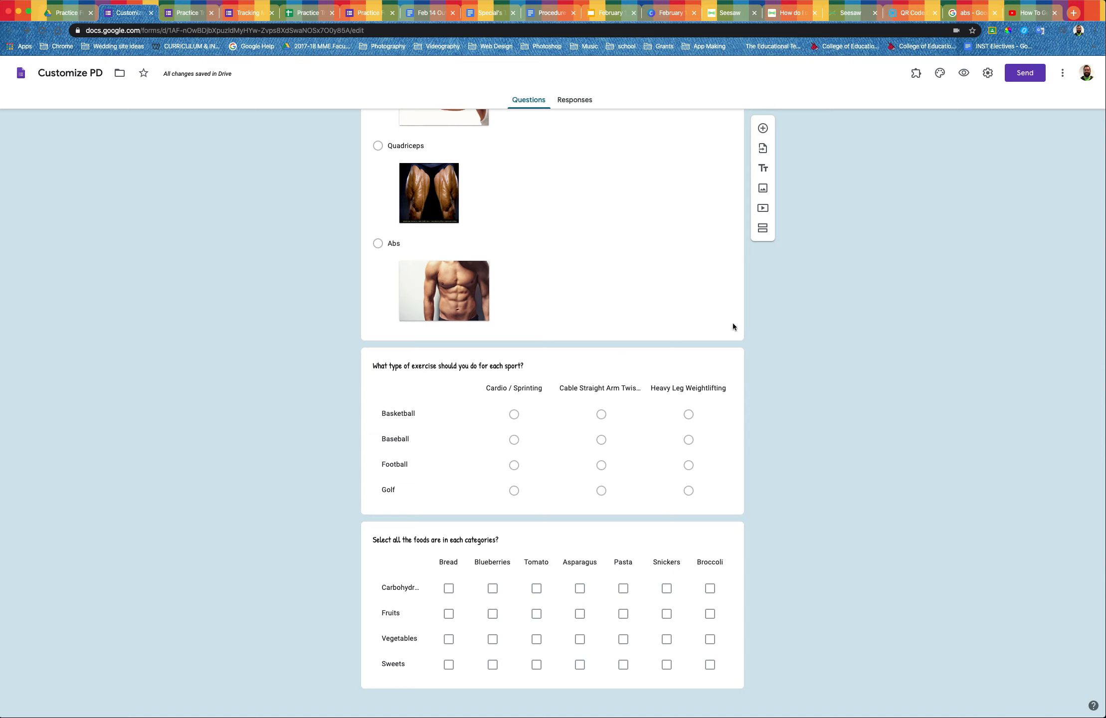
{"action": "left_click", "coordinate": [729, 341]}
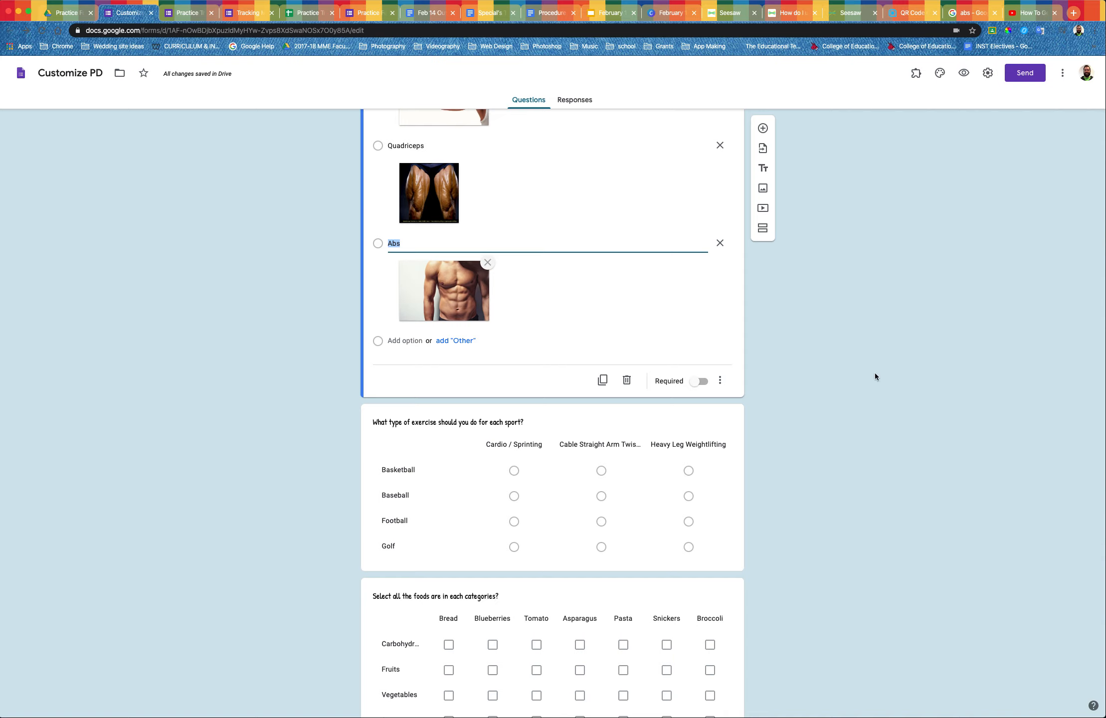
{"action": "left_click", "coordinate": [761, 230]}
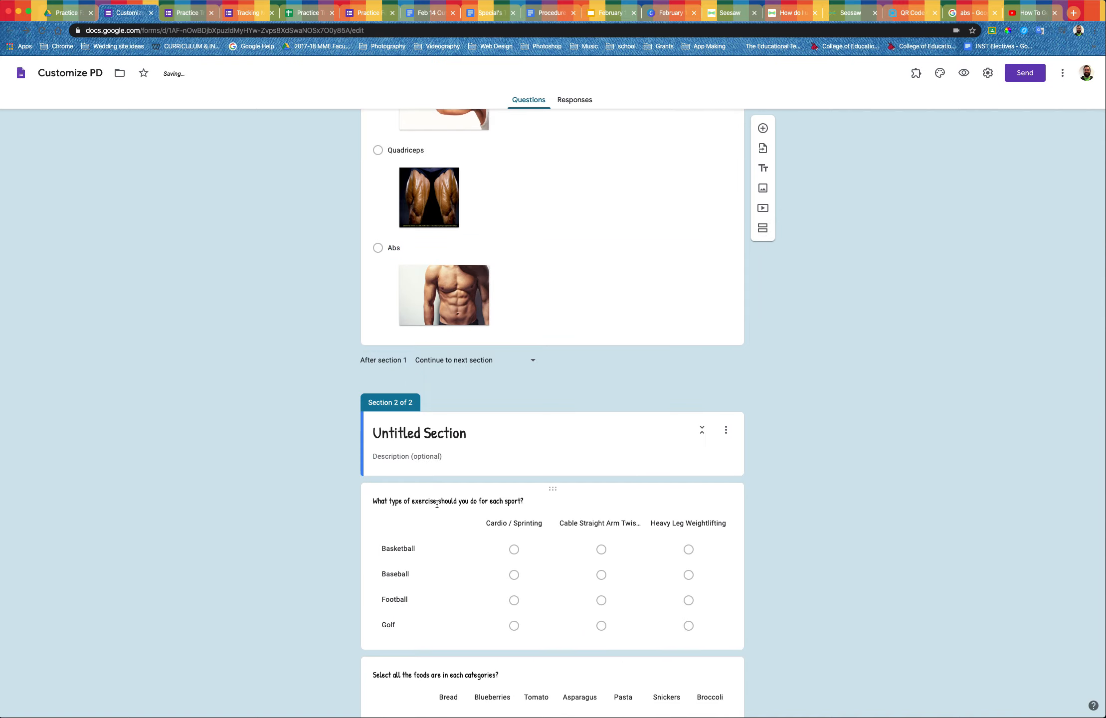
{"action": "scroll", "coordinate": [437, 503], "scroll_direction": "down", "scroll_amount": 3}
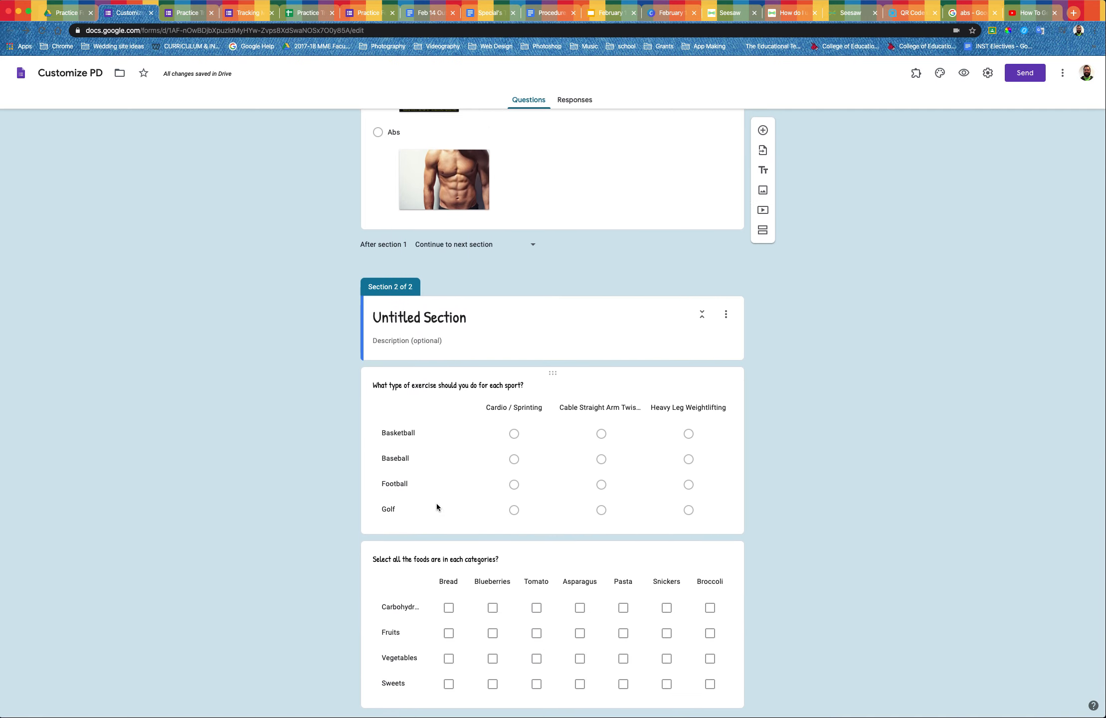
- Delete the empty Untitled Question at the start of the first section
{"action": "scroll", "coordinate": [436, 506], "scroll_direction": "up", "scroll_amount": 20}
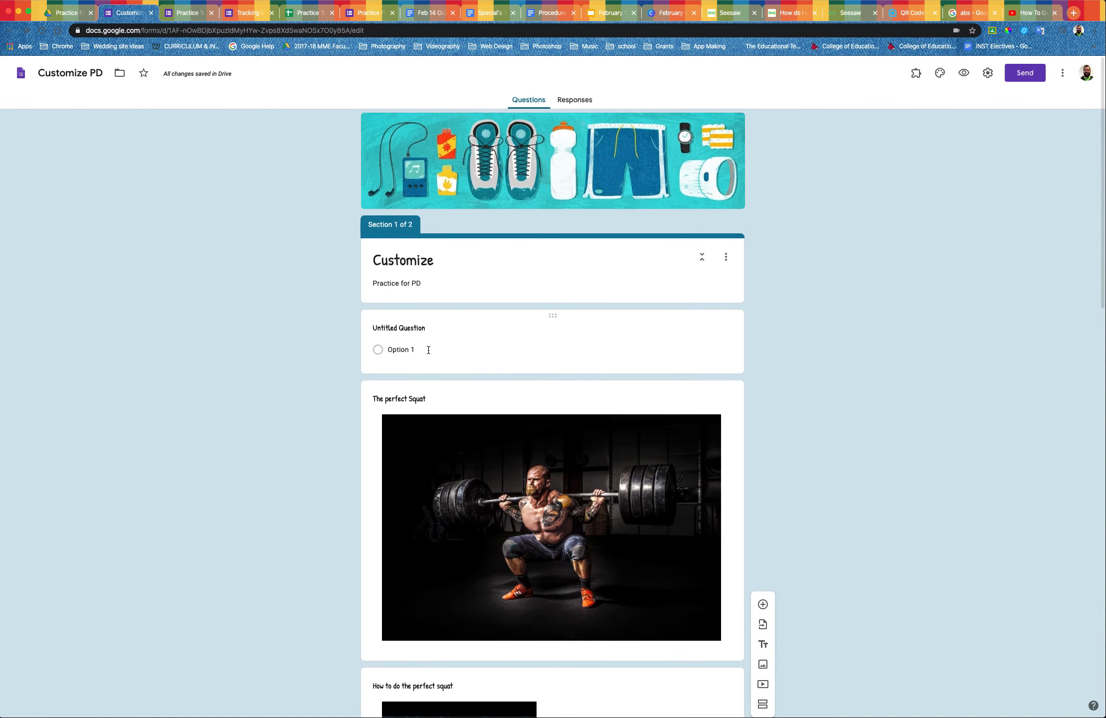
{"action": "left_click", "coordinate": [553, 315]}
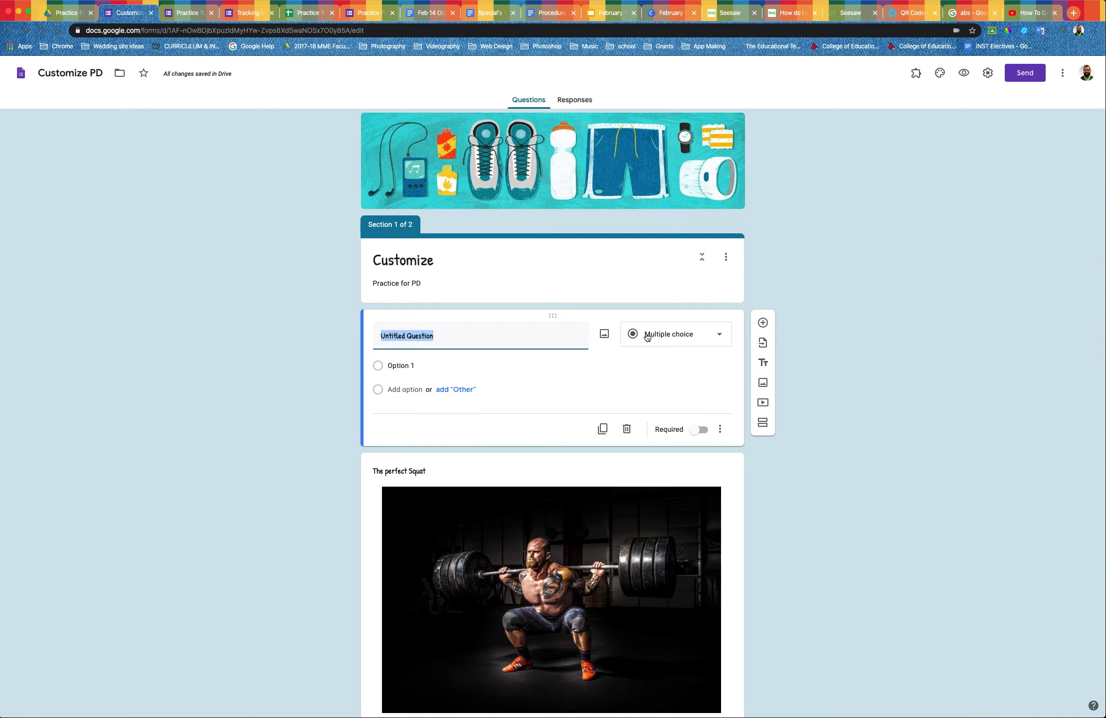
{"action": "left_click", "coordinate": [627, 429]}
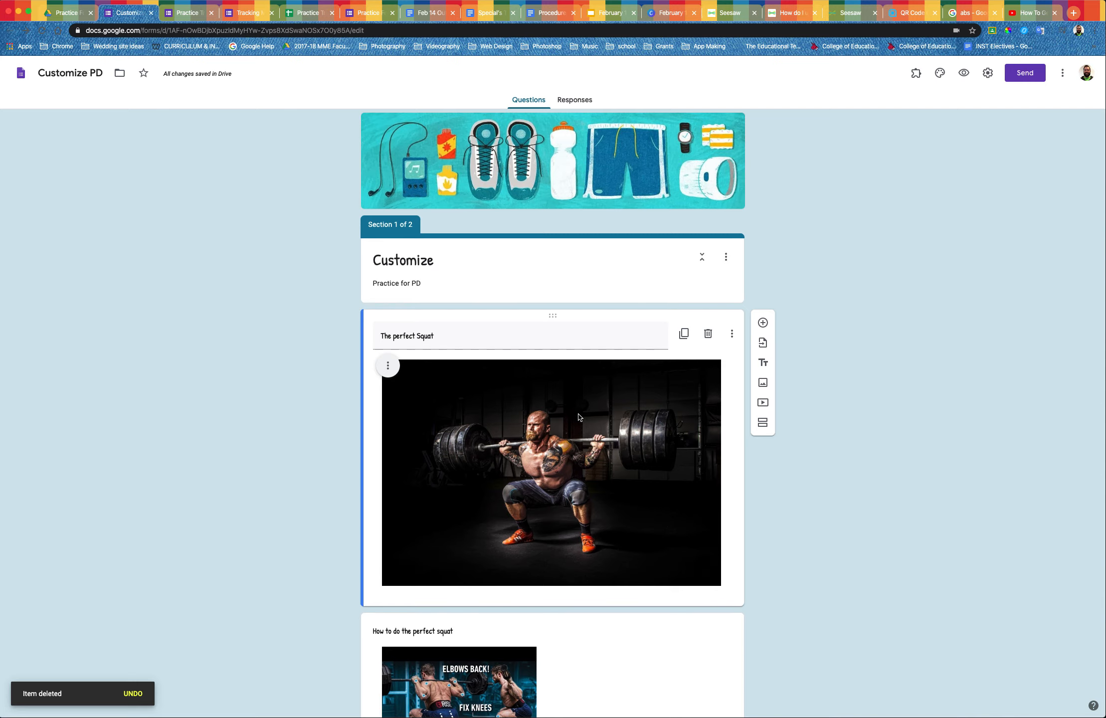
- Title the second section "Nutrition and Sports"
{"action": "scroll", "coordinate": [579, 436], "scroll_direction": "down", "scroll_amount": 10}
{"action": "scroll", "coordinate": [578, 436], "scroll_direction": "down", "scroll_amount": 10}
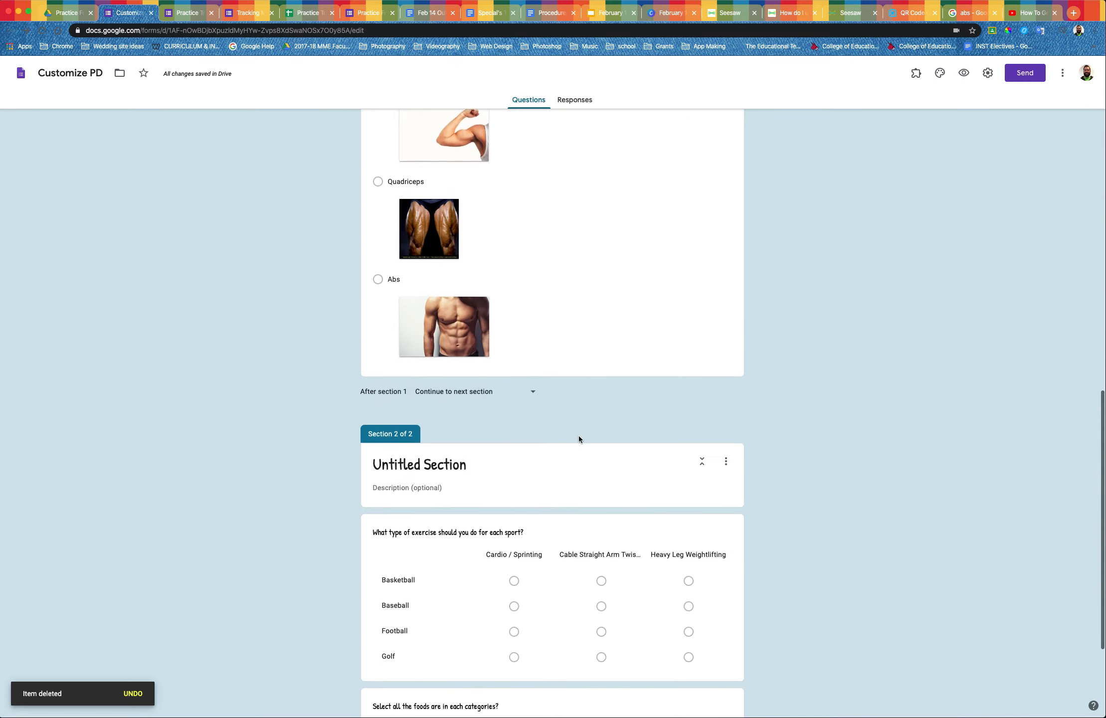
{"action": "triple_click", "coordinate": [467, 314]}
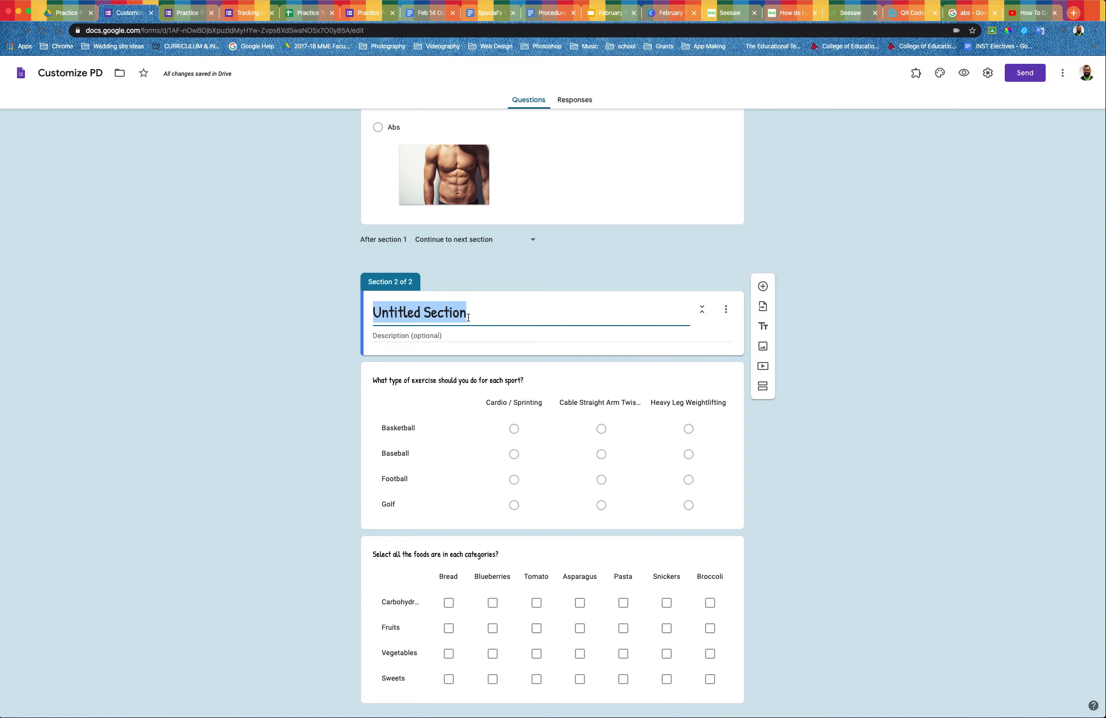
{"action": "type", "text": "Nutric"}
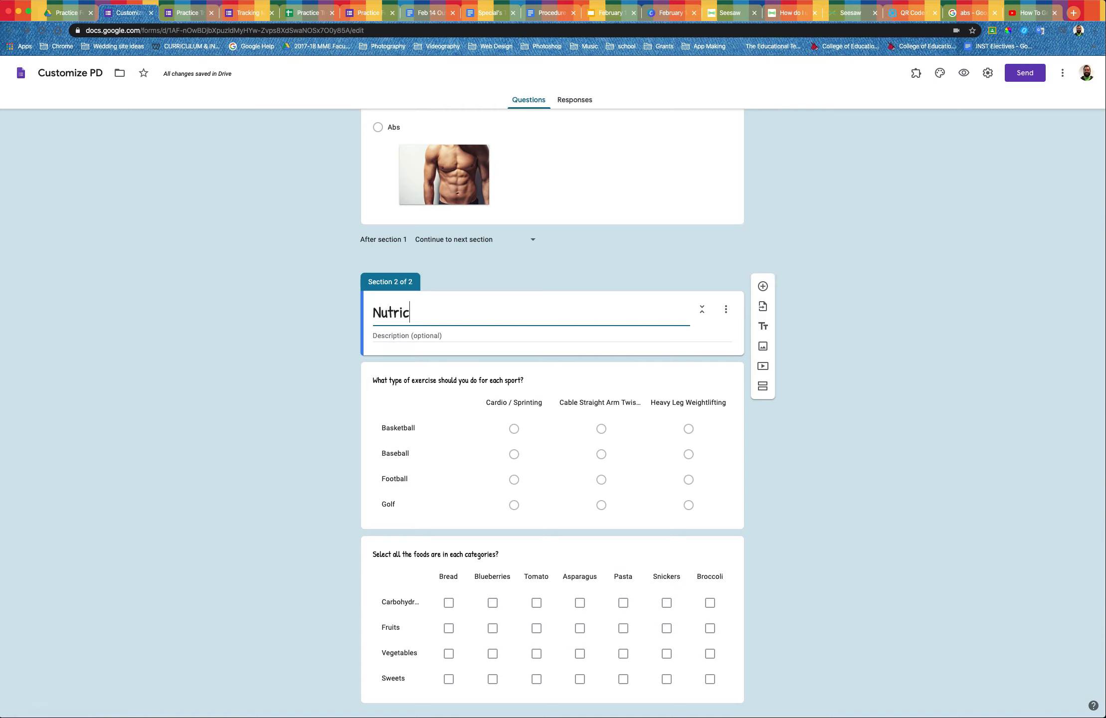
{"action": "type", "text": "tion an"}
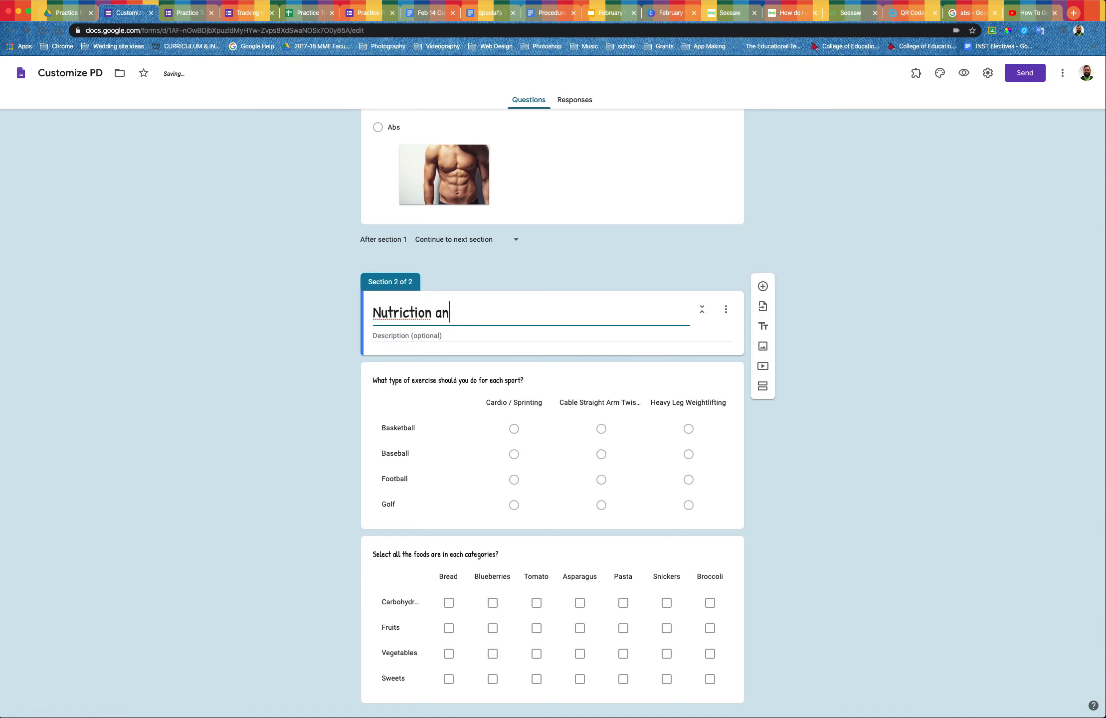
{"action": "key", "text": "BackSpace"}
{"action": "key", "text": "BackSpace"}
{"action": "key", "text": "BackSpace"}
{"action": "key", "text": "BackSpace"}
{"action": "key", "text": "BackSpace"}
{"action": "key", "text": "BackSpace"}
{"action": "key", "text": "BackSpace"}
{"action": "key", "text": "BackSpace"}
{"action": "type", "text": "tion"}
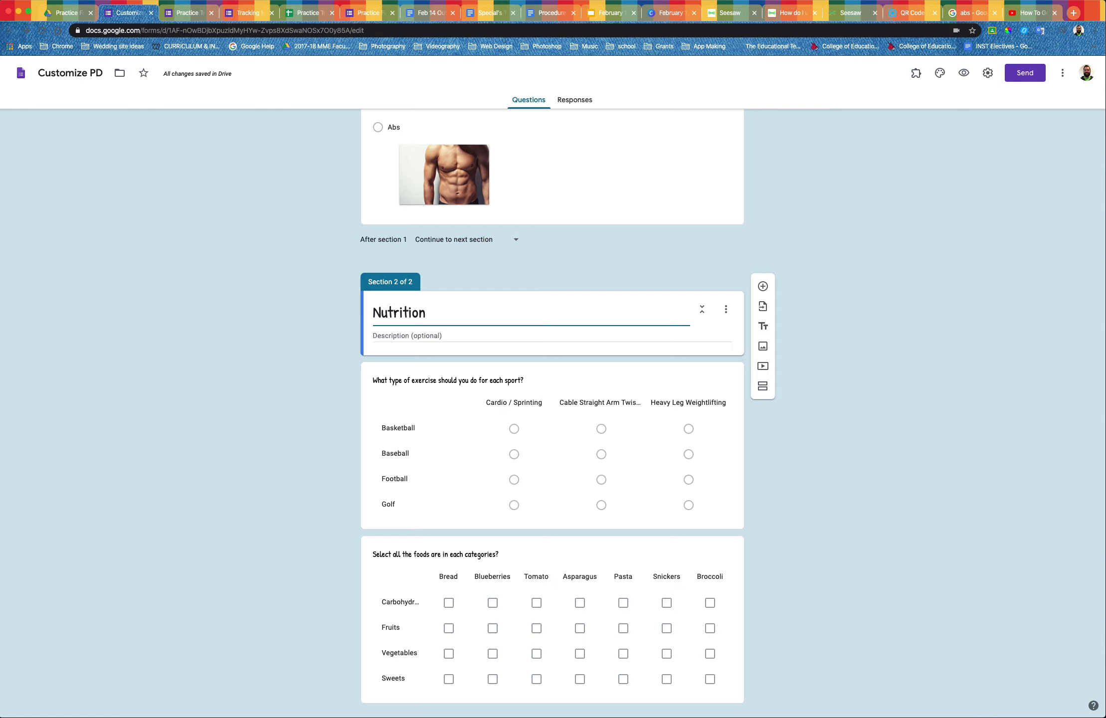
{"action": "type", "text": " and Sports"}
- Enter "Answer the questions based on our previous lesson" as the description of the Nutrition and Sports section
{"action": "left_click", "coordinate": [425, 339]}
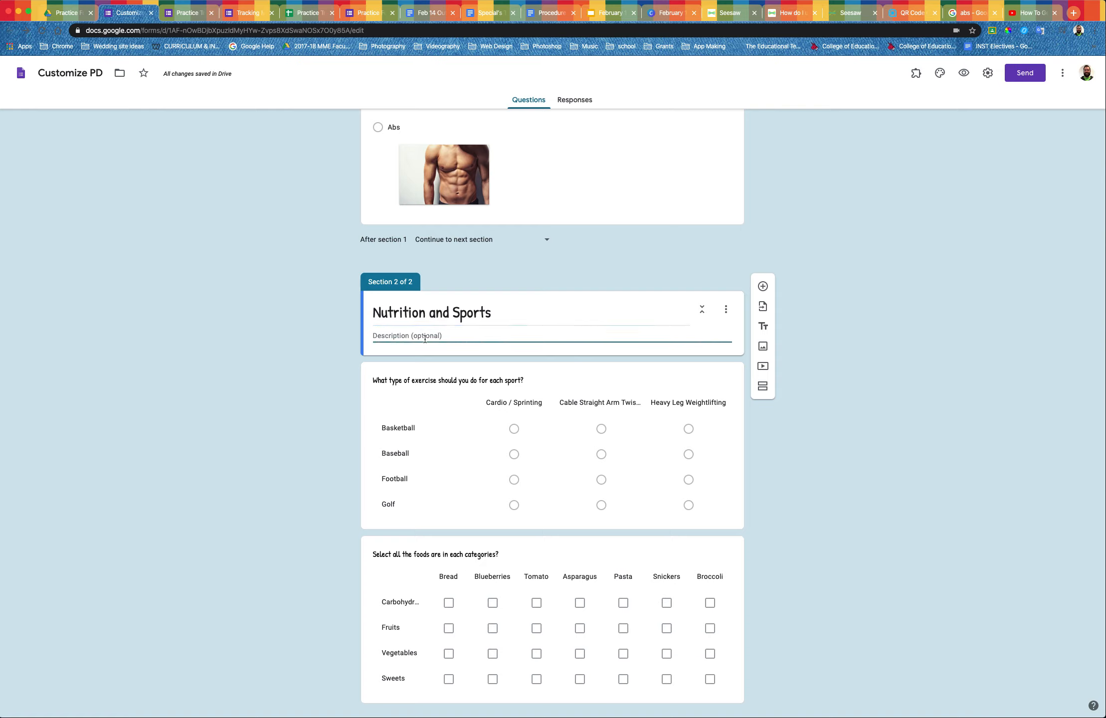
{"action": "type", "text": "An"}
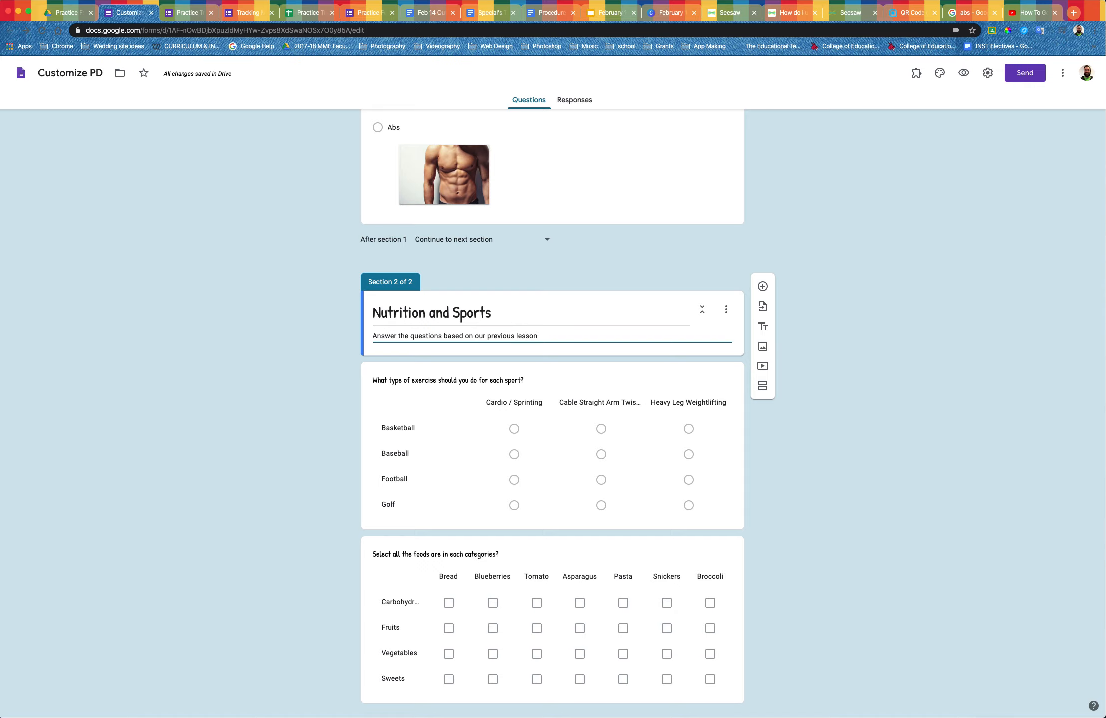
{"action": "scroll", "coordinate": [563, 467], "scroll_direction": "down", "scroll_amount": 1}
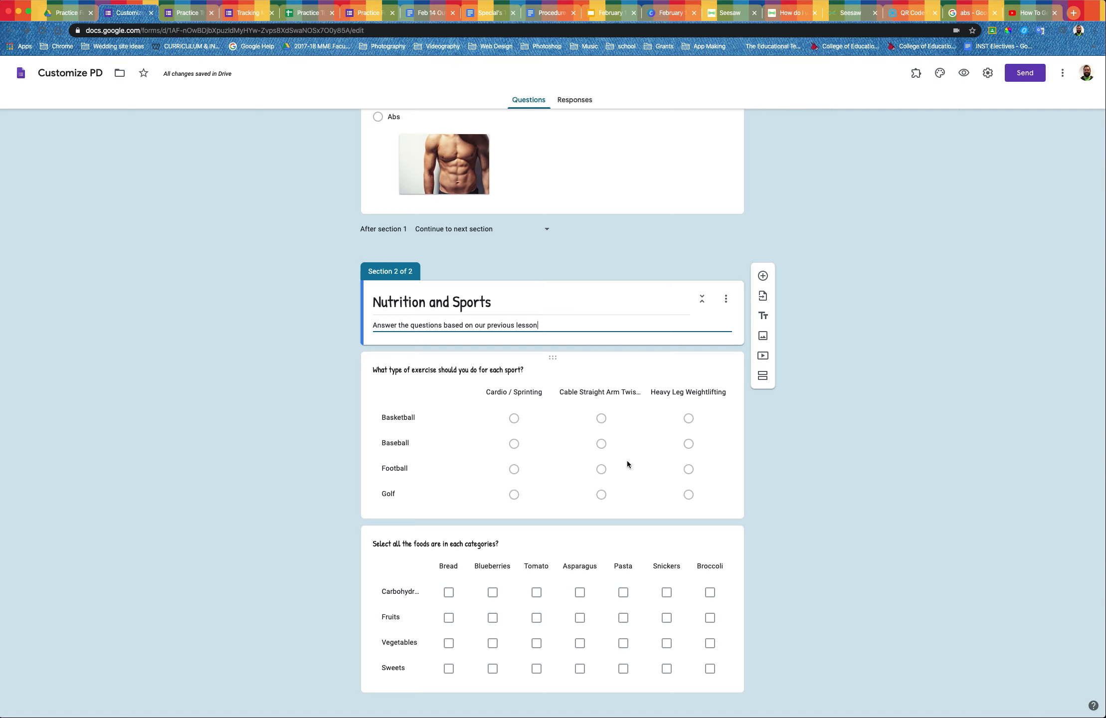
- Make the question about the primary muscle a squat works required
{"action": "scroll", "coordinate": [554, 415], "scroll_direction": "up", "scroll_amount": 10}
{"action": "scroll", "coordinate": [553, 415], "scroll_direction": "up", "scroll_amount": 10}
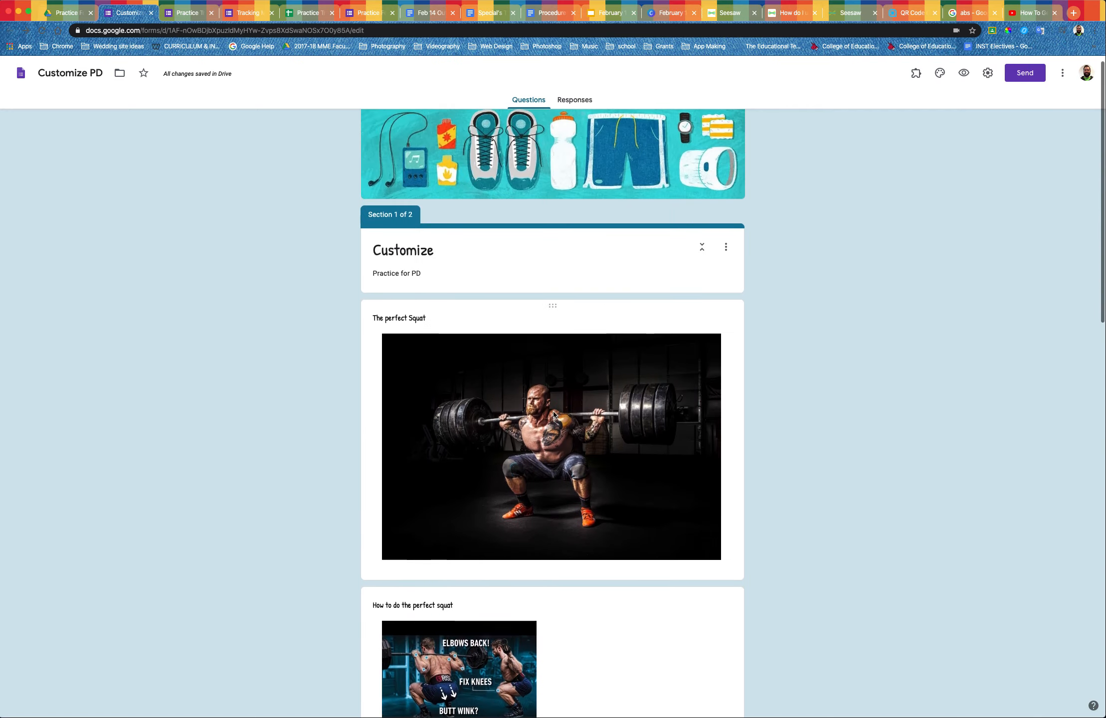
{"action": "scroll", "coordinate": [553, 415], "scroll_direction": "down", "scroll_amount": 12}
{"action": "scroll", "coordinate": [553, 414], "scroll_direction": "down", "scroll_amount": 2}
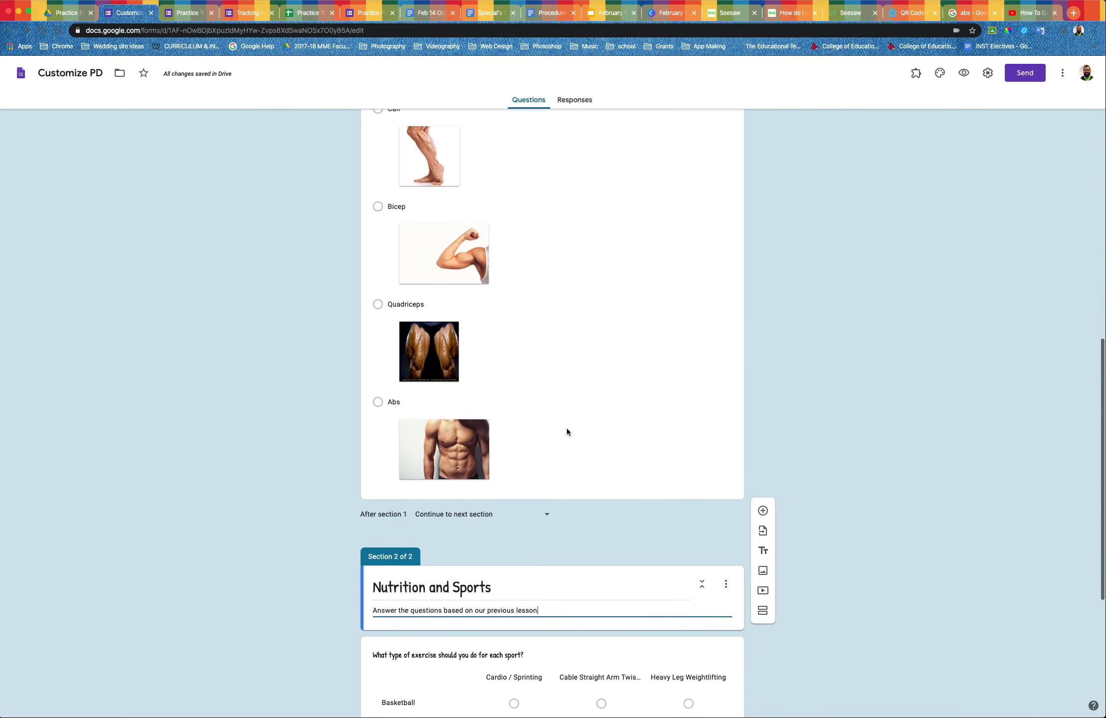
{"action": "left_click", "coordinate": [566, 428]}
{"action": "left_click", "coordinate": [696, 554]}
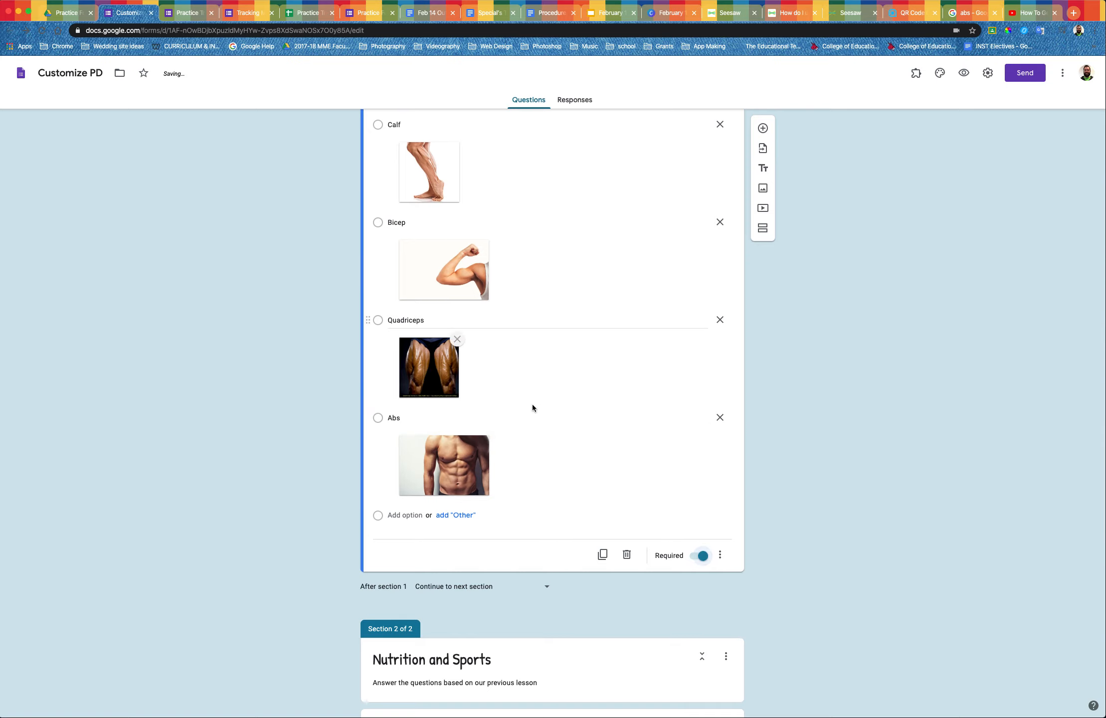
- Preview the form and examine the first section's header, squat image, video and muscle question
{"action": "scroll", "coordinate": [506, 434], "scroll_direction": "down", "scroll_amount": 5}
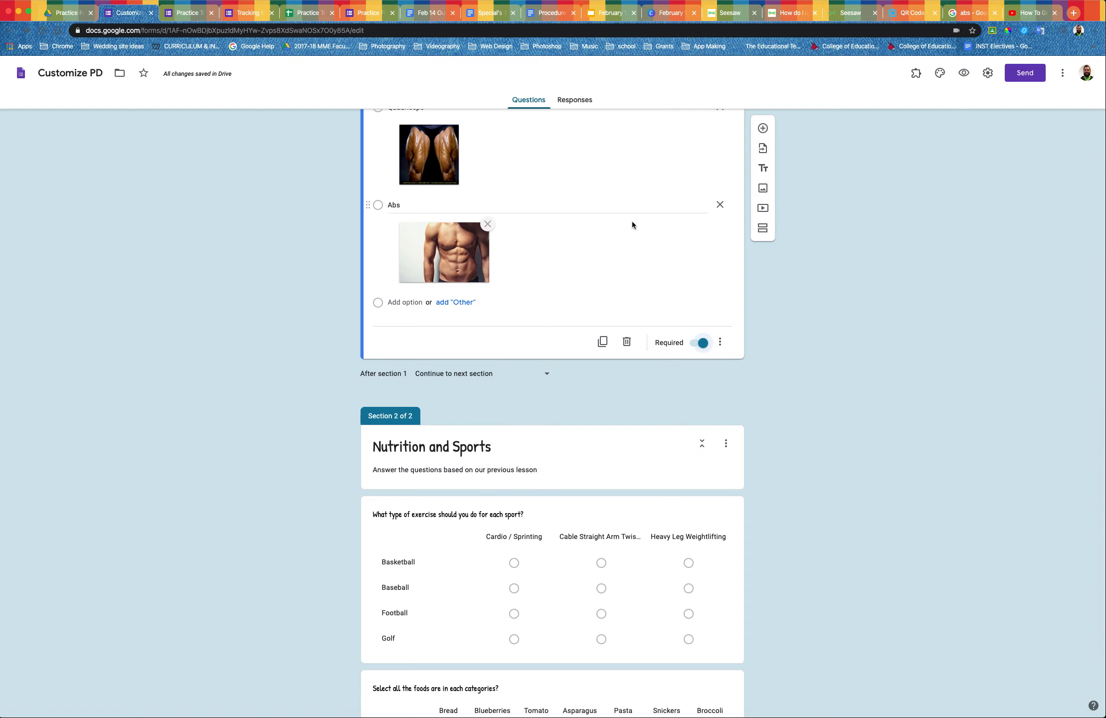
{"action": "scroll", "coordinate": [899, 251], "scroll_direction": "up", "scroll_amount": 2}
{"action": "scroll", "coordinate": [897, 249], "scroll_direction": "up", "scroll_amount": 15}
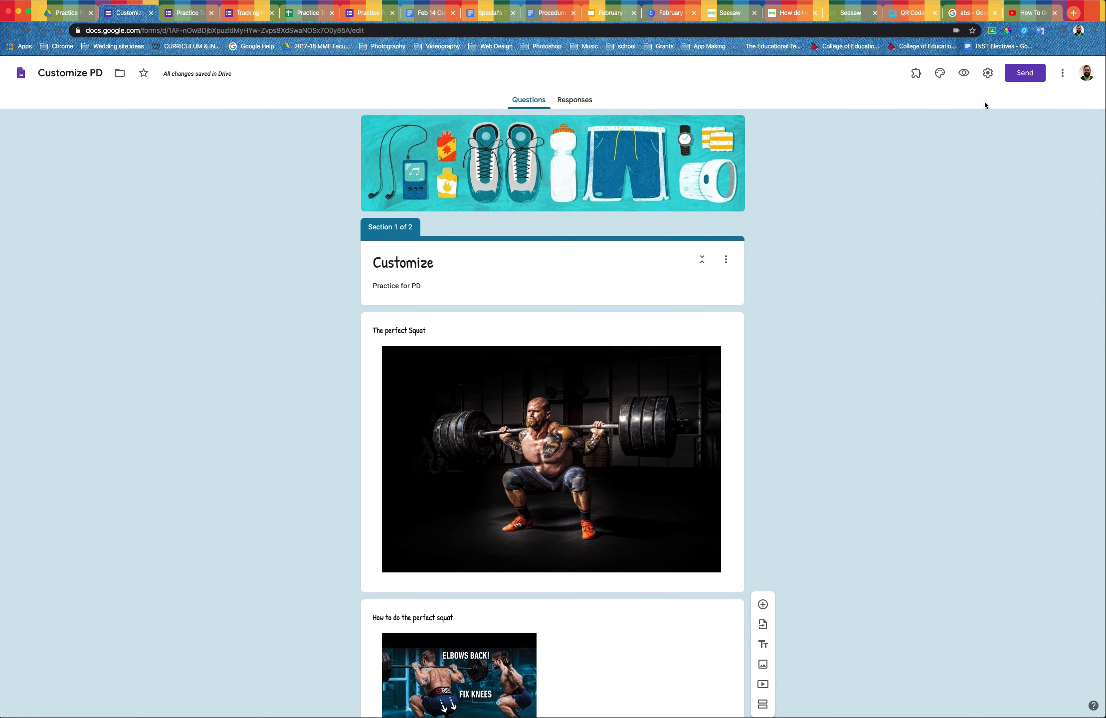
{"action": "left_click", "coordinate": [962, 74]}
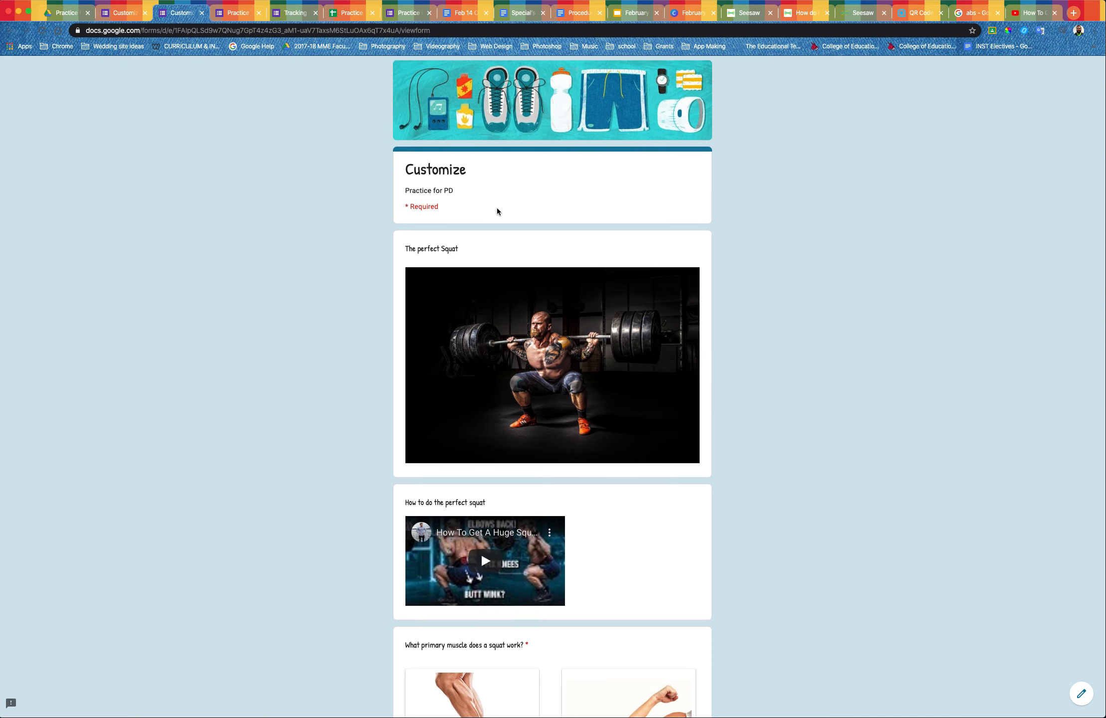
{"action": "scroll", "coordinate": [496, 208], "scroll_direction": "down", "scroll_amount": 6}
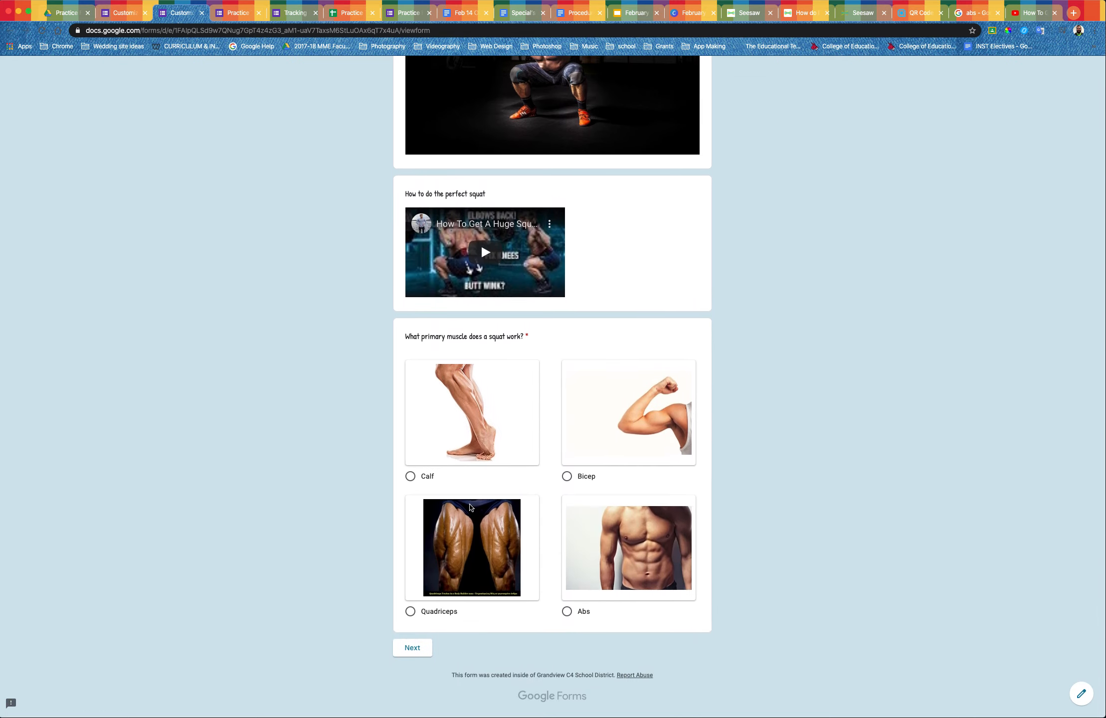
{"action": "scroll", "coordinate": [553, 555], "scroll_direction": "up", "scroll_amount": 6}
{"action": "scroll", "coordinate": [552, 555], "scroll_direction": "down", "scroll_amount": 6}
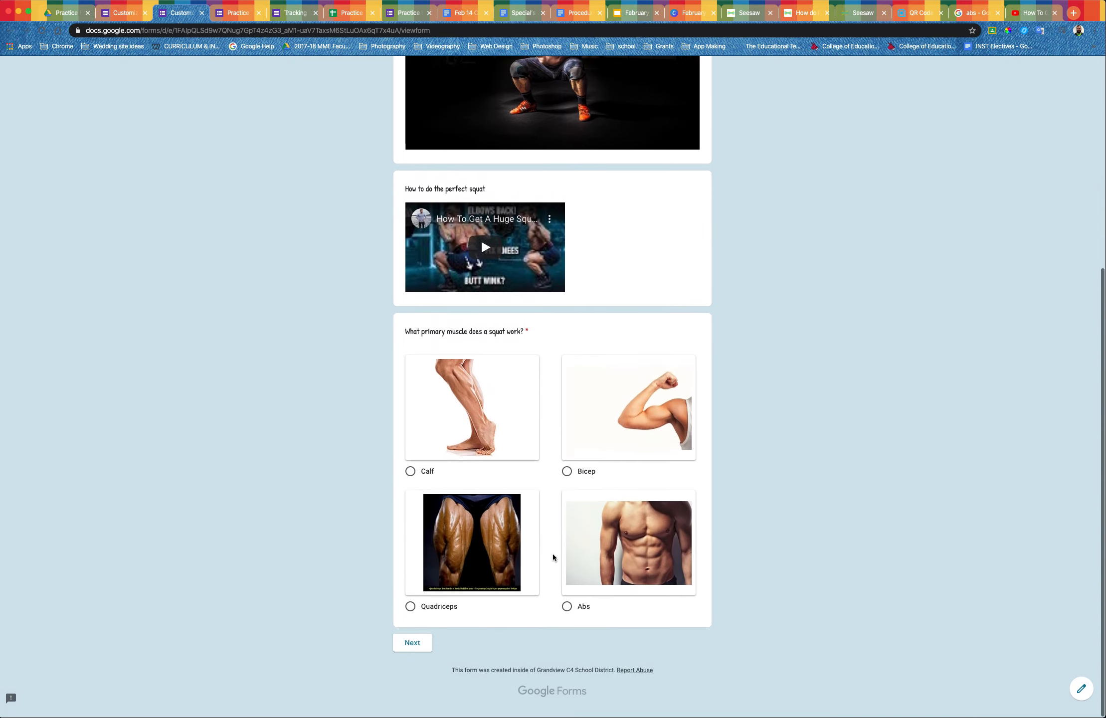
- Try to continue past the required muscle question without an answer, and choose Quadriceps as its answer
{"action": "left_click", "coordinate": [413, 644]}
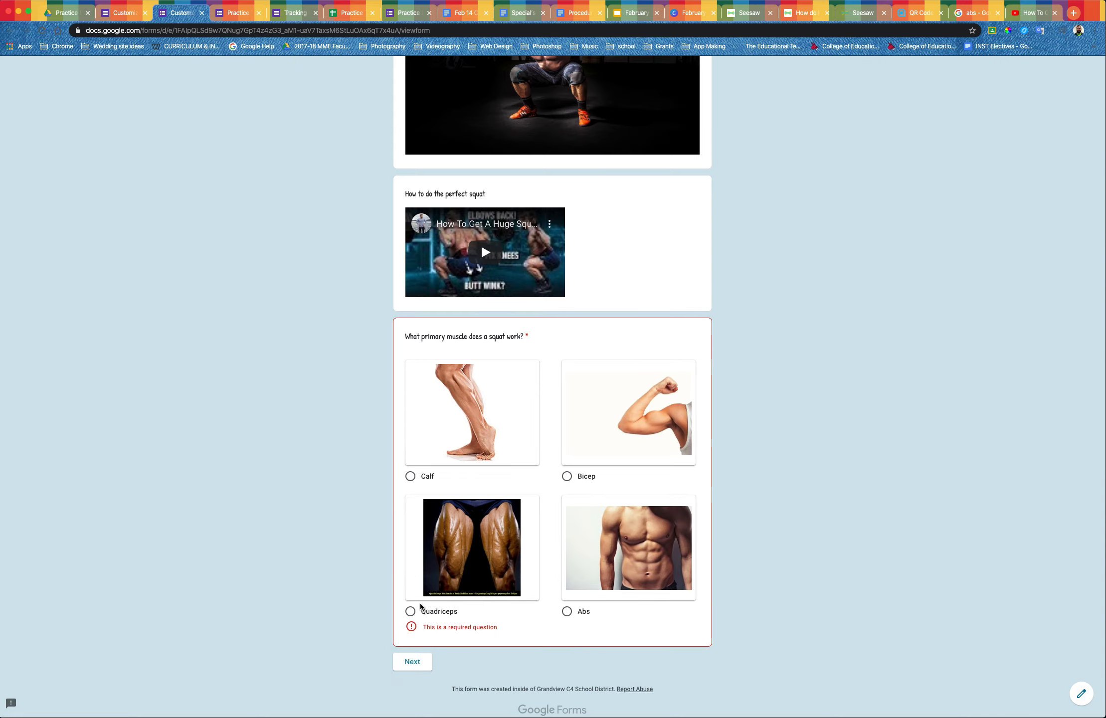
{"action": "left_click", "coordinate": [409, 610]}
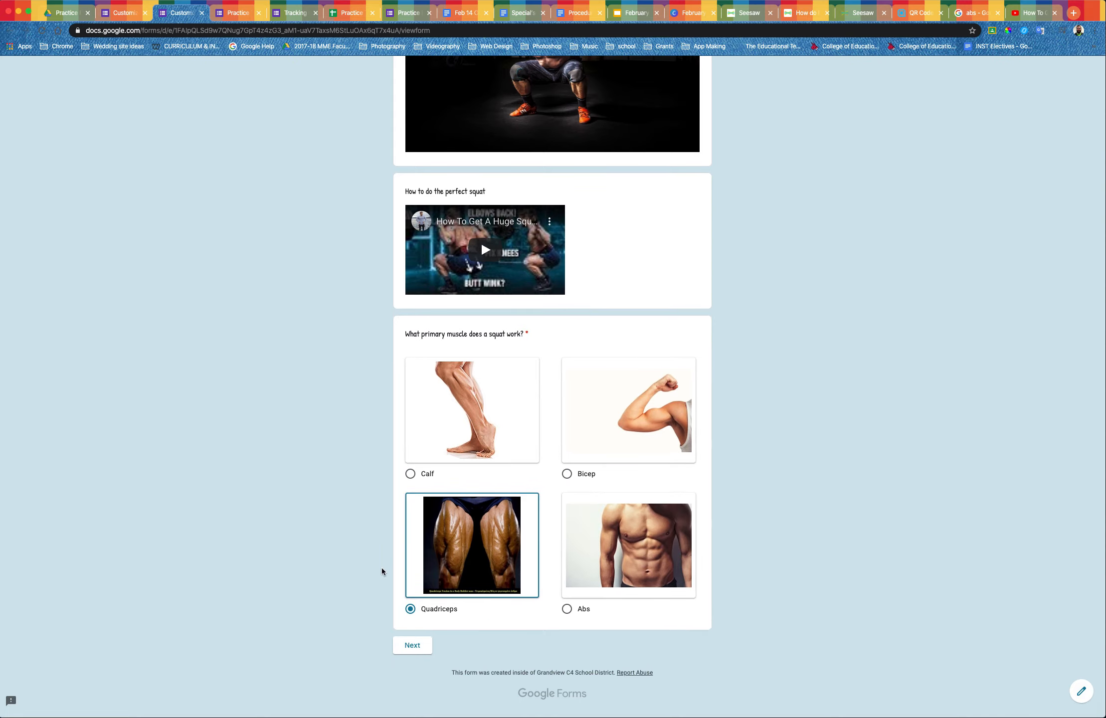
- Continue to the Nutrition and Sports section of the preview to examine its two grid questions, and close the preview
{"action": "left_click", "coordinate": [415, 648]}
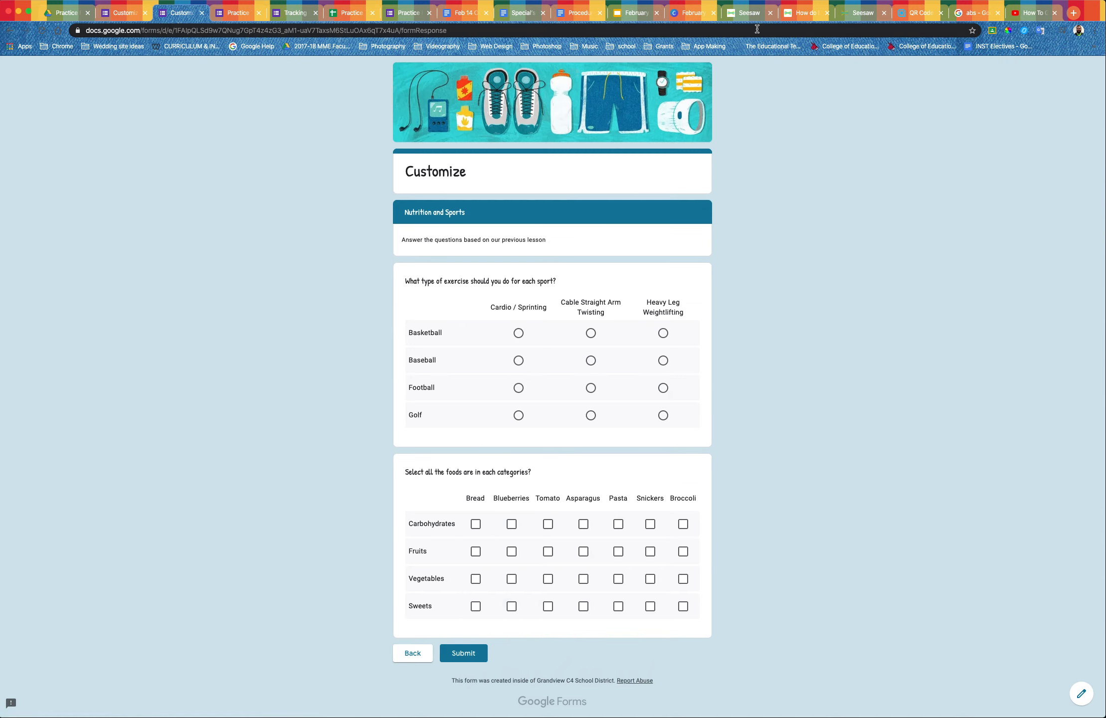
{"action": "left_click", "coordinate": [201, 12]}
- Shorten the title of section 2 to "Nutrition"
{"action": "scroll", "coordinate": [340, 261], "scroll_direction": "down", "scroll_amount": 8}
{"action": "scroll", "coordinate": [340, 261], "scroll_direction": "down", "scroll_amount": 13}
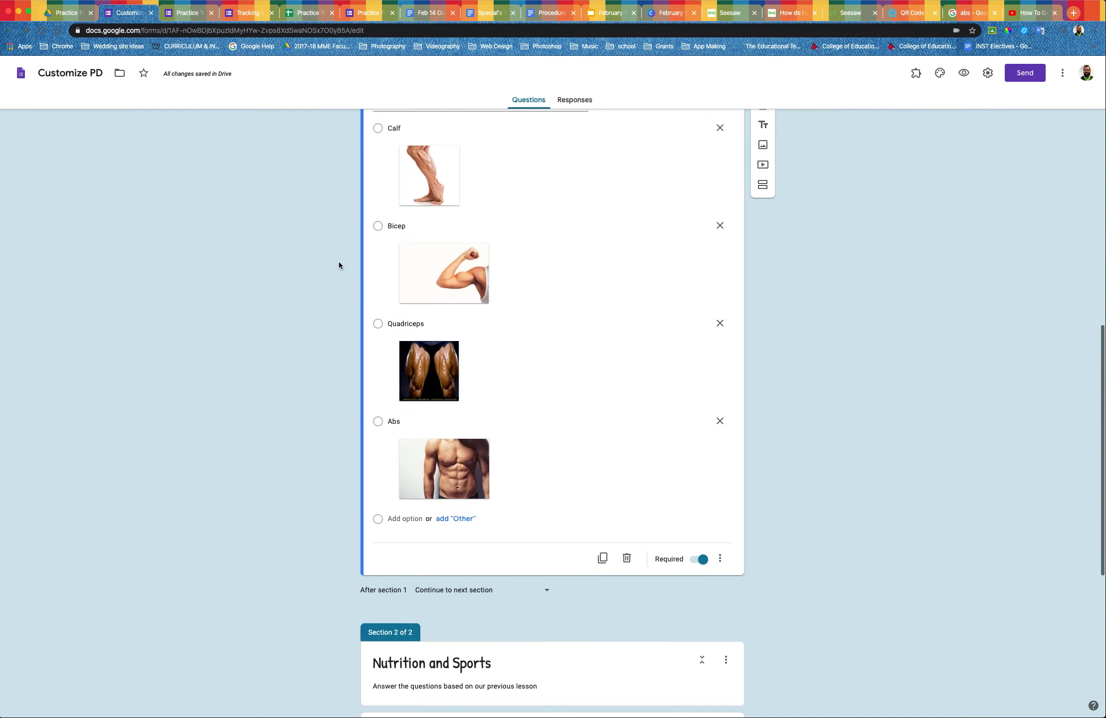
{"action": "scroll", "coordinate": [522, 412], "scroll_direction": "up", "scroll_amount": 1}
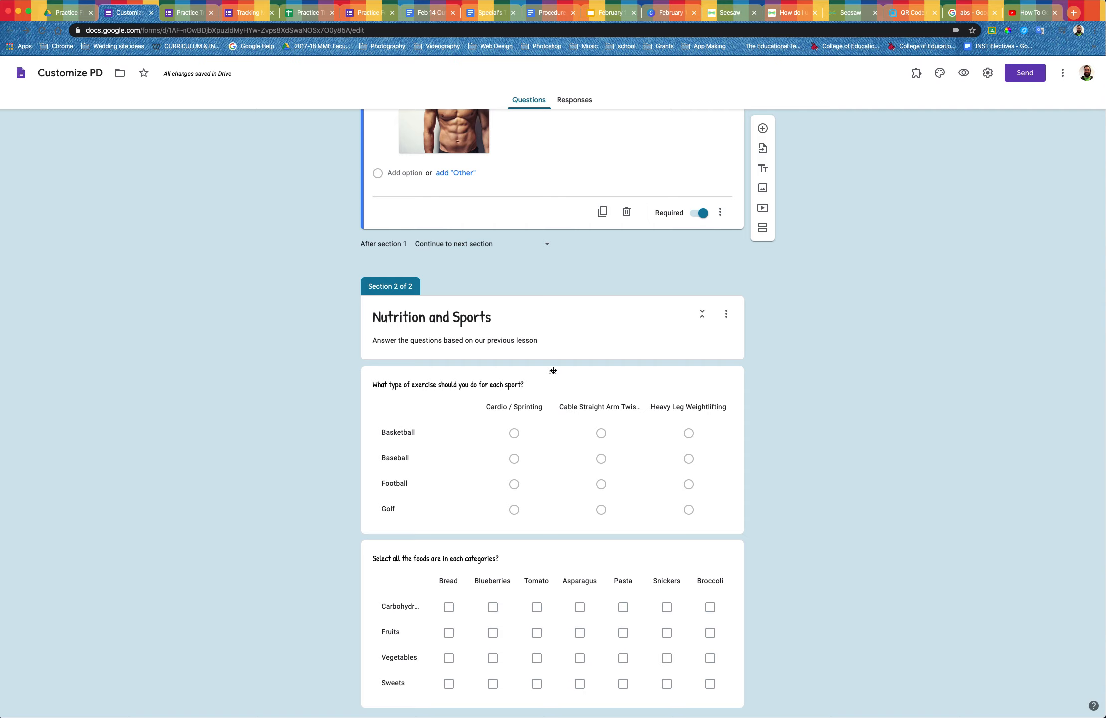
{"action": "left_click", "coordinate": [500, 319]}
{"action": "left_click", "coordinate": [499, 298]}
{"action": "left_click_drag", "start_coordinate": [499, 298], "coordinate": [431, 301]}
{"action": "key", "text": "BackSpace"}
{"action": "key", "text": "BackSpace"}
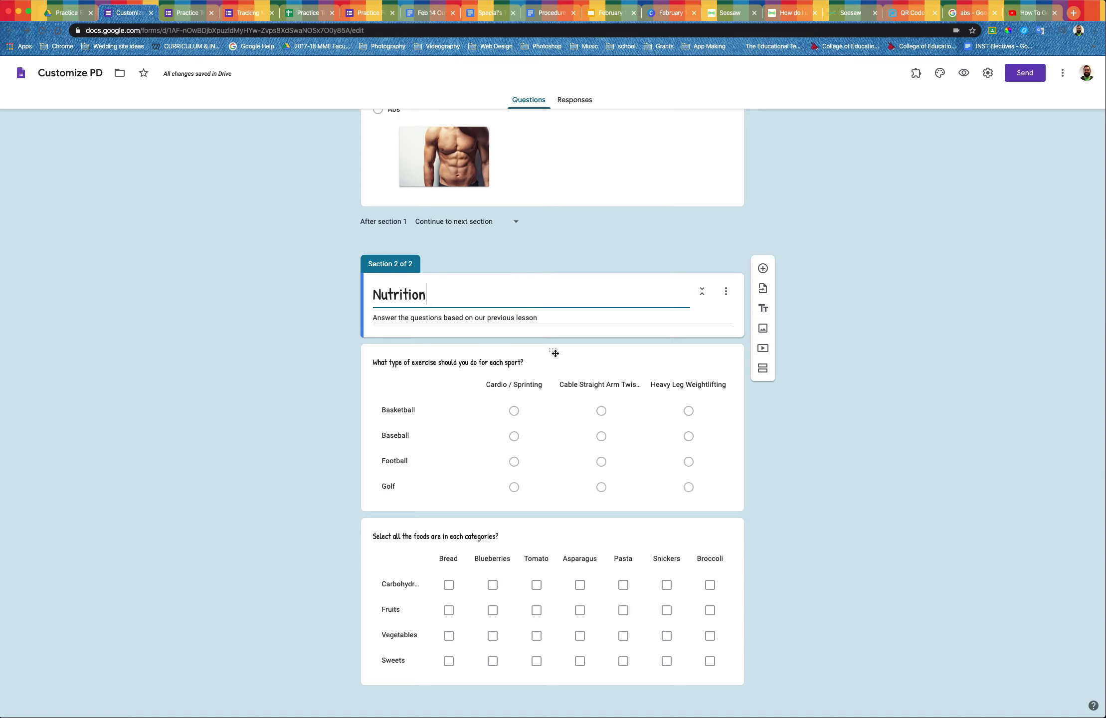
- Move the question about the type of exercise for each sport to the end of section 1, below the muscle question
{"action": "left_click_drag", "start_coordinate": [554, 353], "coordinate": [557, 304]}
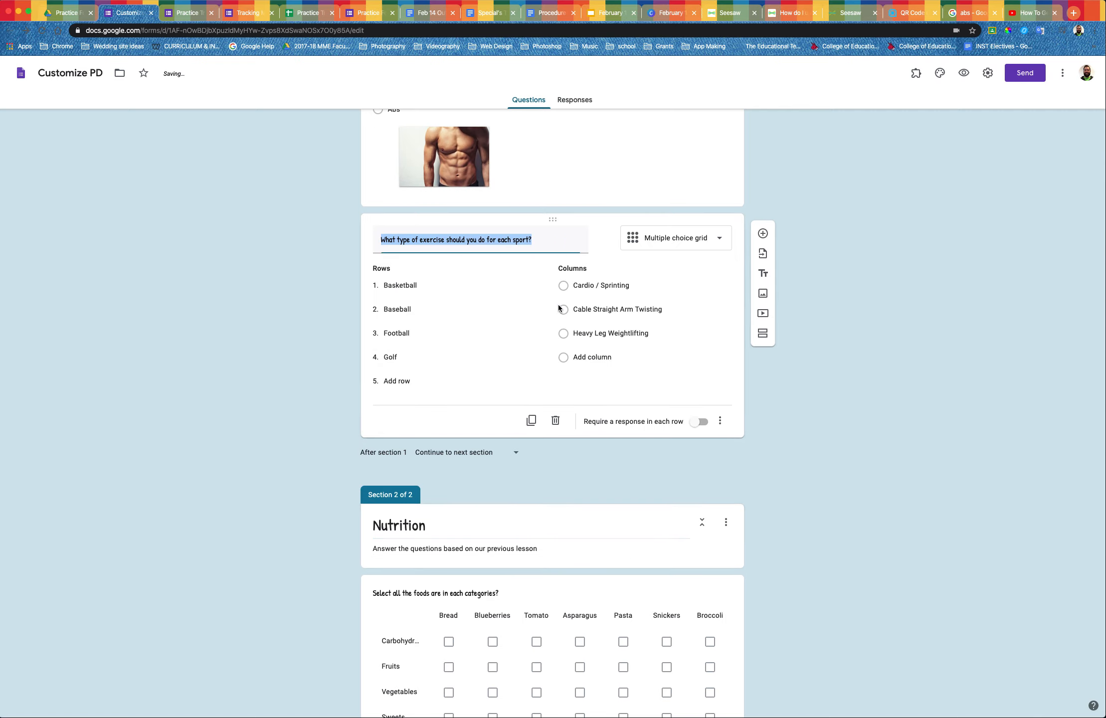
{"action": "scroll", "coordinate": [625, 355], "scroll_direction": "up", "scroll_amount": 10}
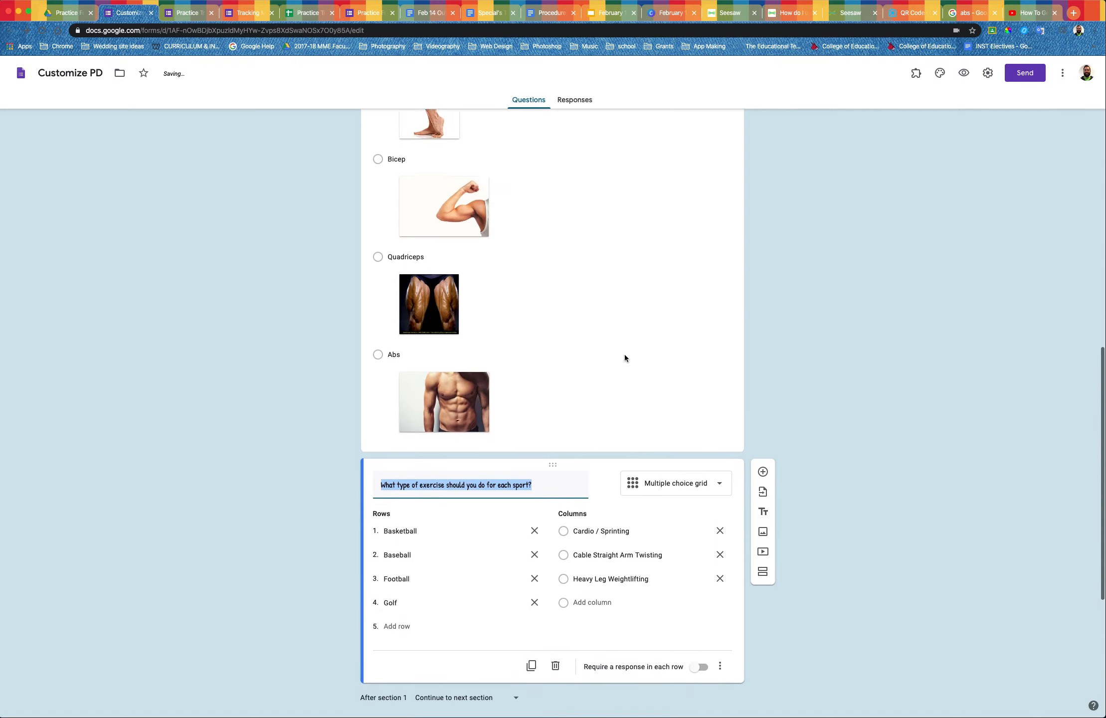
{"action": "scroll", "coordinate": [625, 355], "scroll_direction": "down", "scroll_amount": 5}
{"action": "scroll", "coordinate": [624, 357], "scroll_direction": "down", "scroll_amount": 7}
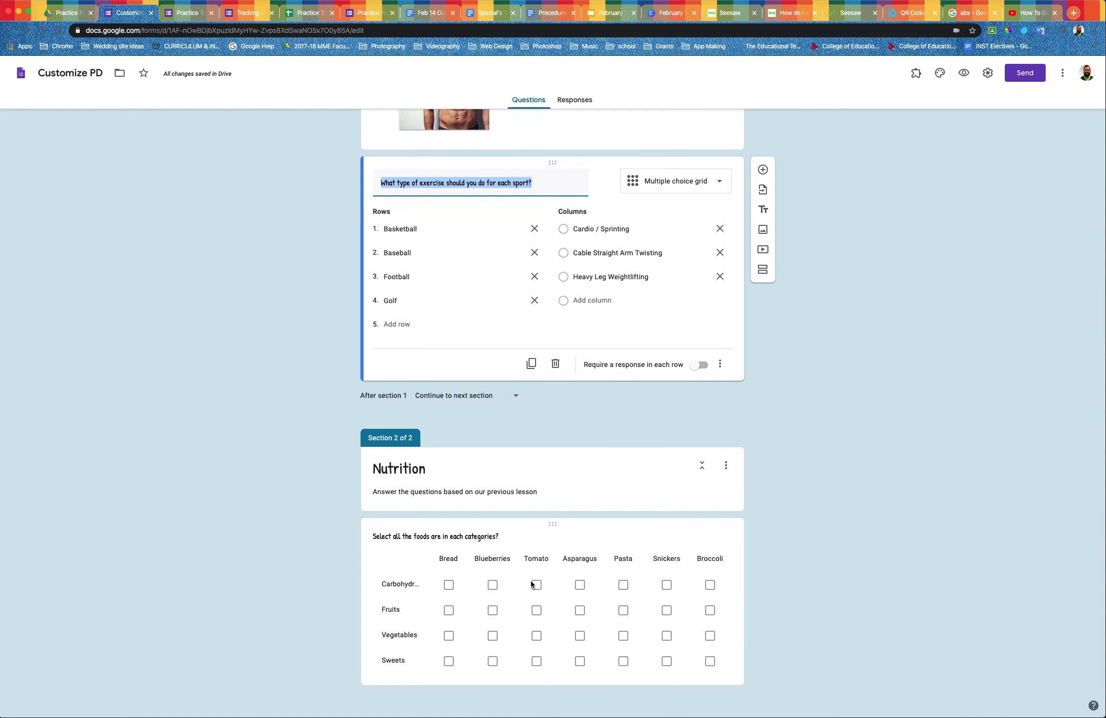
- Require a response in each row for both the sport exercise grid and the food categories checkbox grid
{"action": "left_click", "coordinate": [697, 367]}
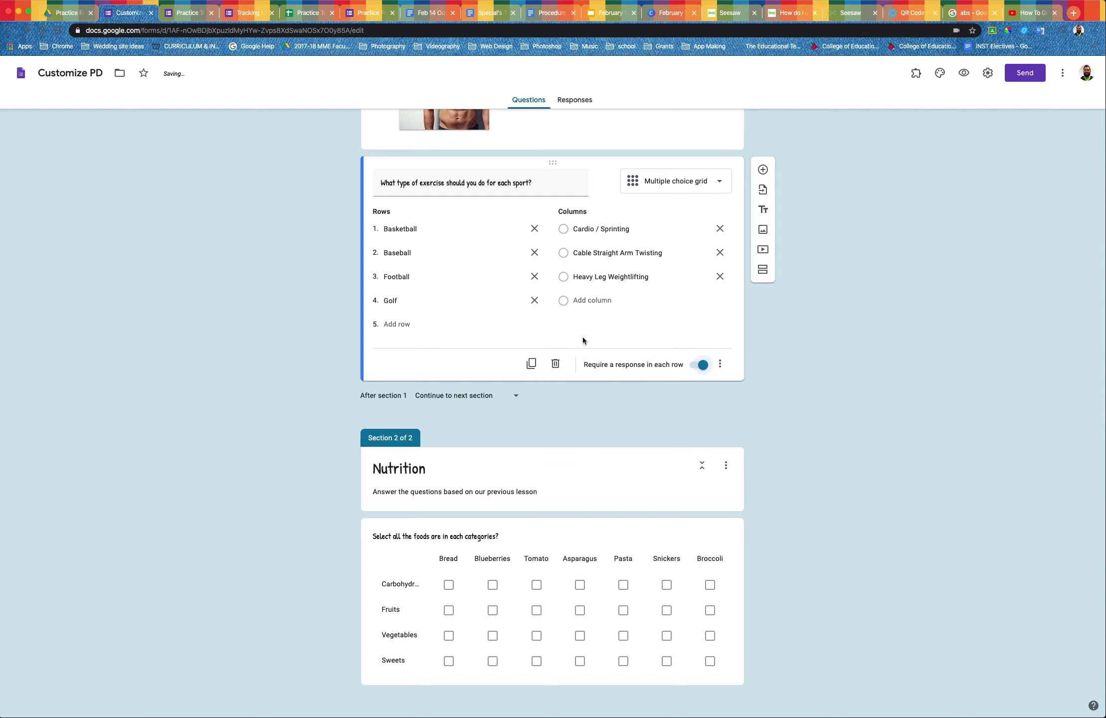
{"action": "left_click", "coordinate": [722, 594]}
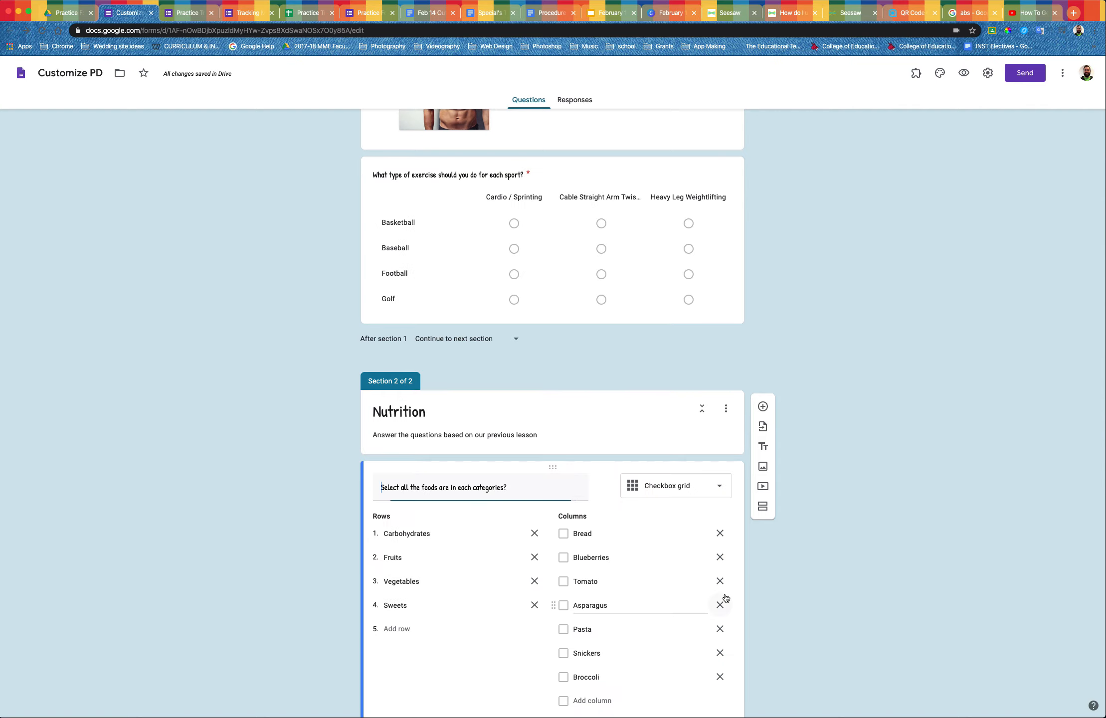
{"action": "left_click", "coordinate": [698, 668]}
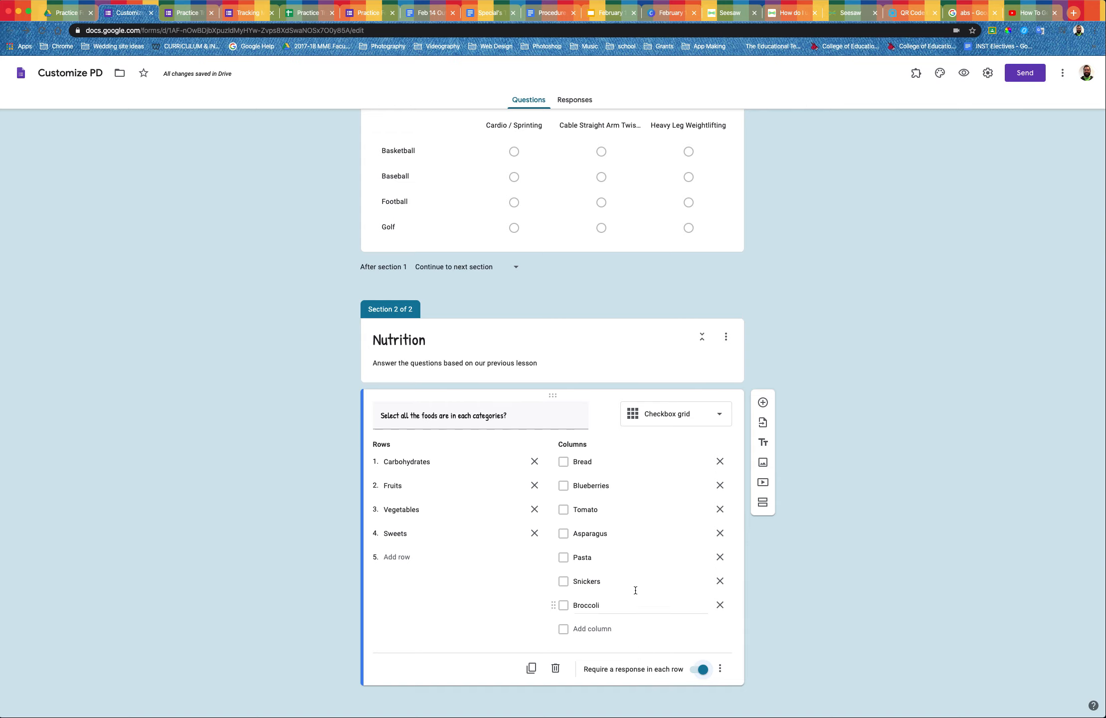
{"action": "scroll", "coordinate": [563, 540], "scroll_direction": "up", "scroll_amount": 20}
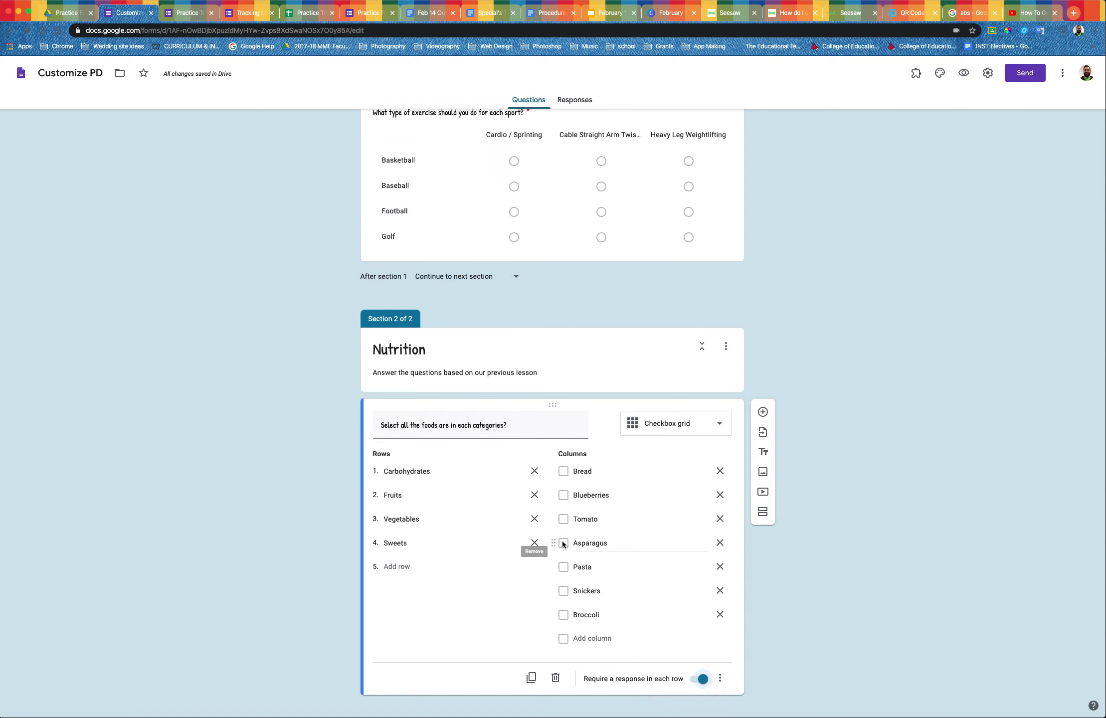
{"action": "scroll", "coordinate": [563, 540], "scroll_direction": "up", "scroll_amount": 2}
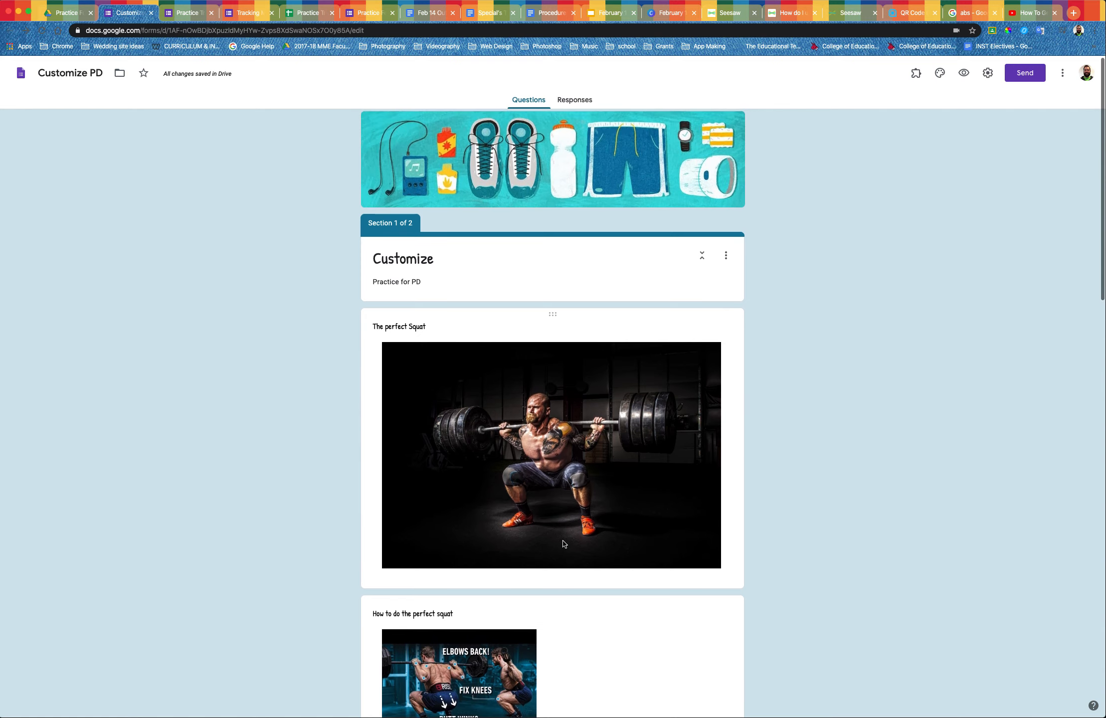